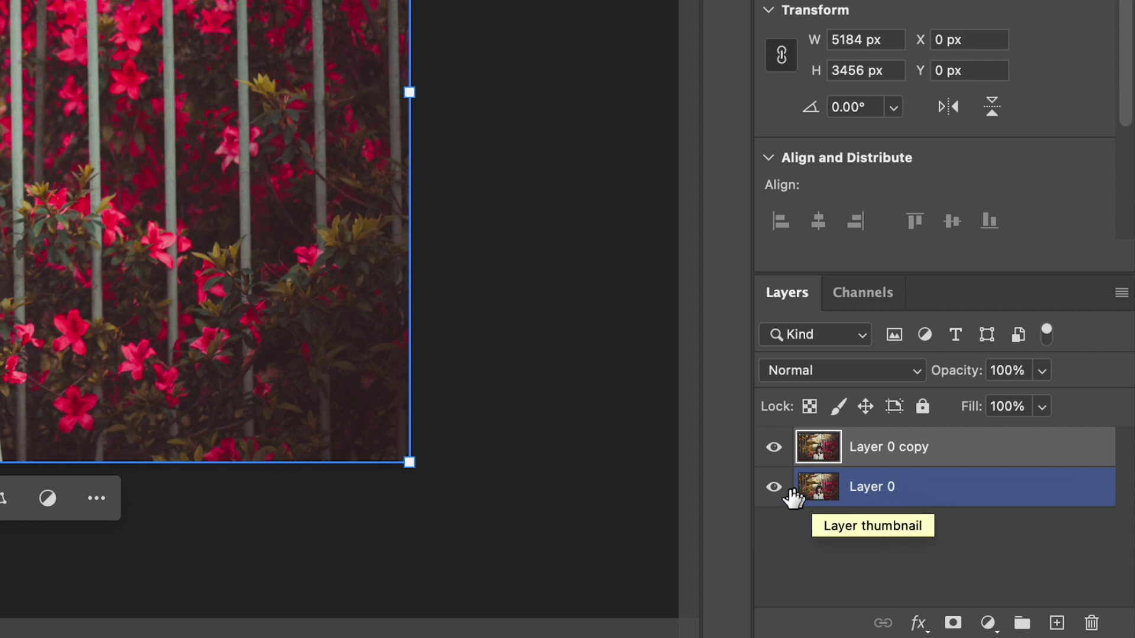
Step: Hide Layer 0 and select the background between the fence bars, the woman and her hat with the Object Selection tool
left_click(774, 487)
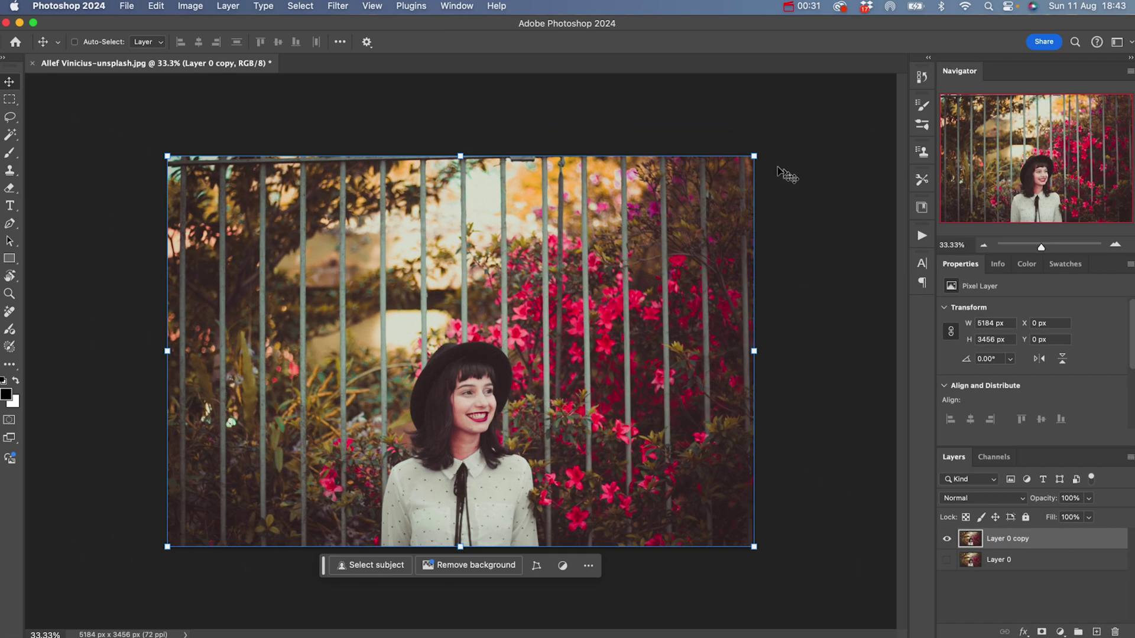
key("w")
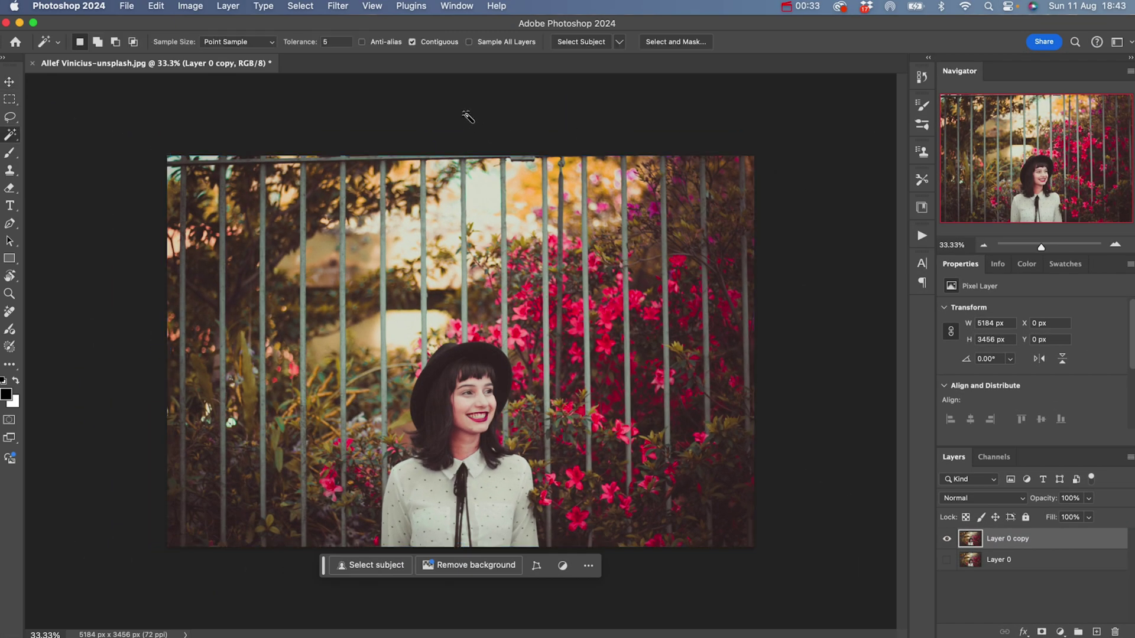
key("shift+w")
key("shift+w")
key("shift+w")
key("shift+w")
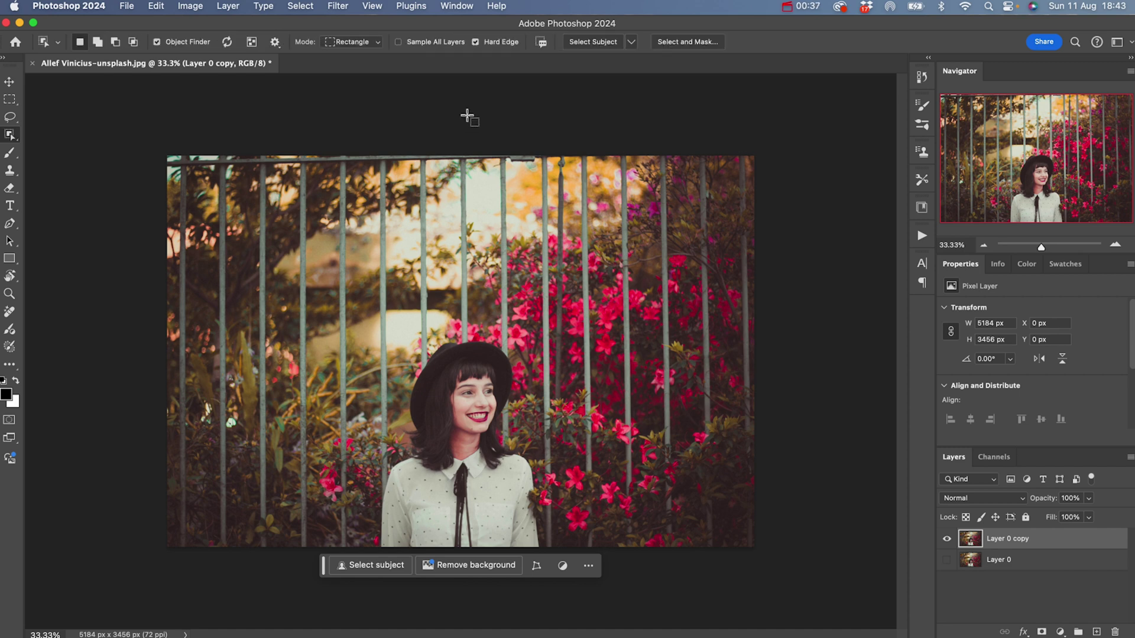
right_click(13, 138)
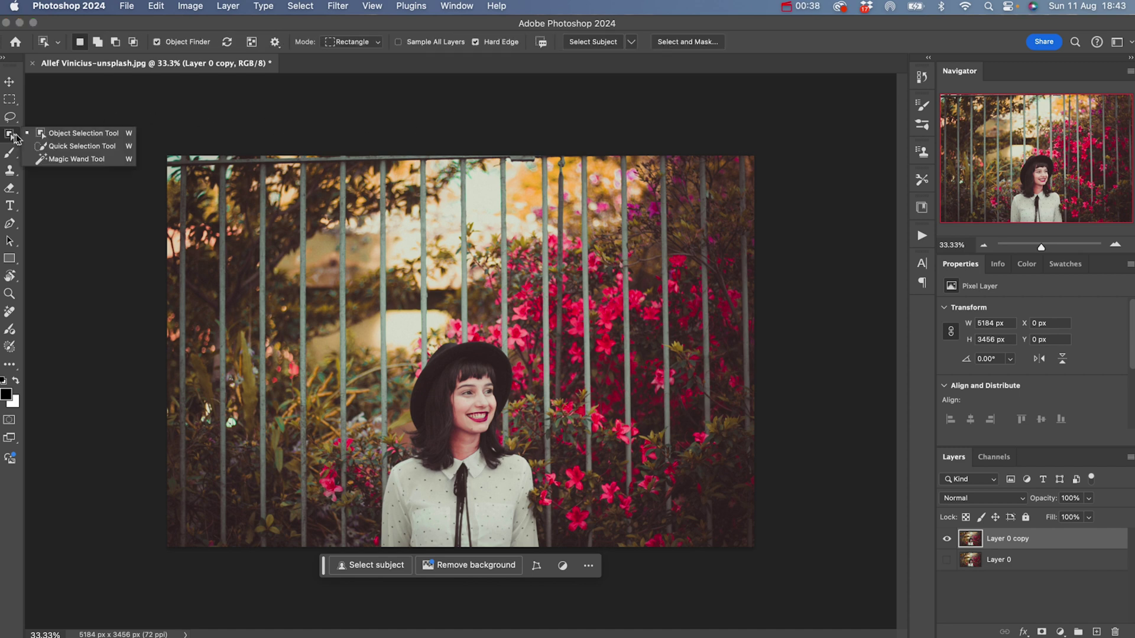
left_click(77, 134)
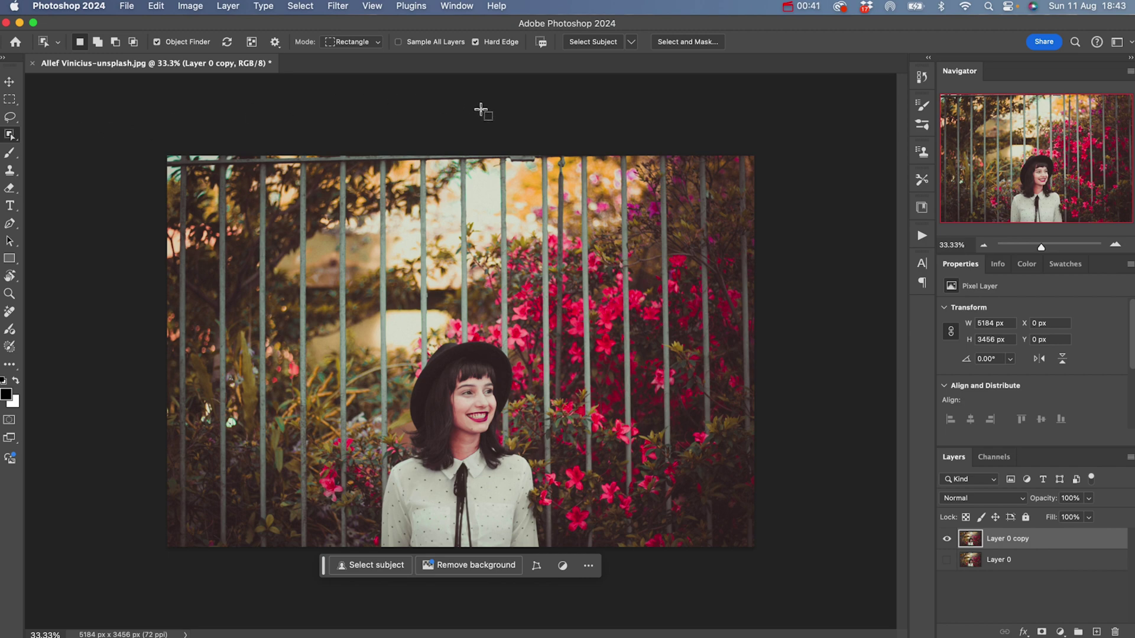
key("shift+w")
key("shift+w")
key("shift+w")
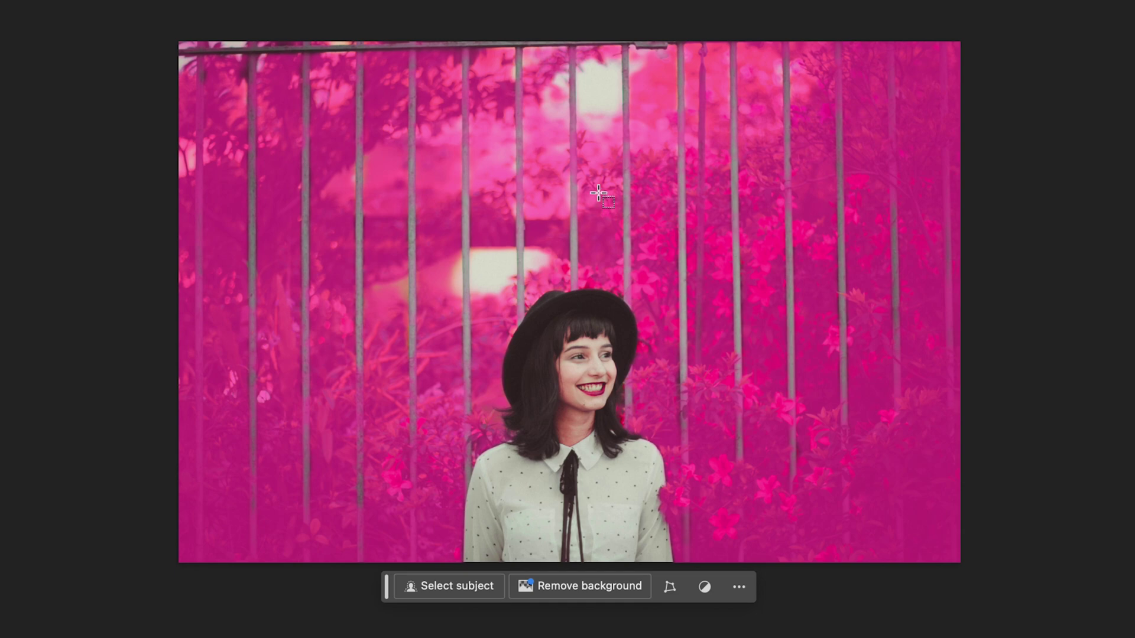
left_click(598, 190)
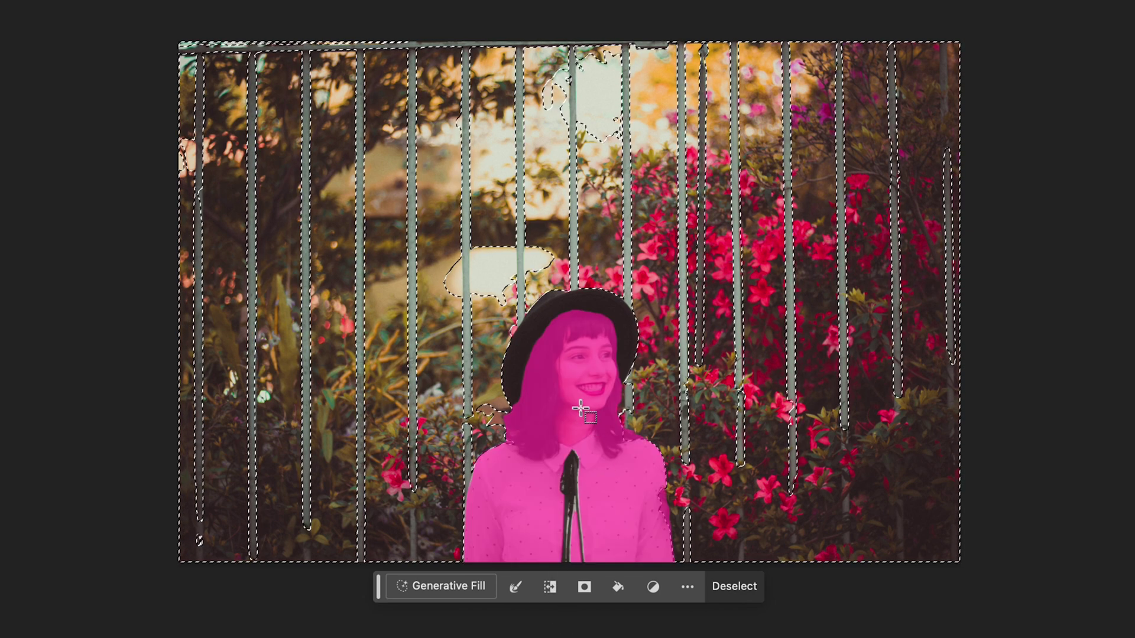
left_click(574, 300)
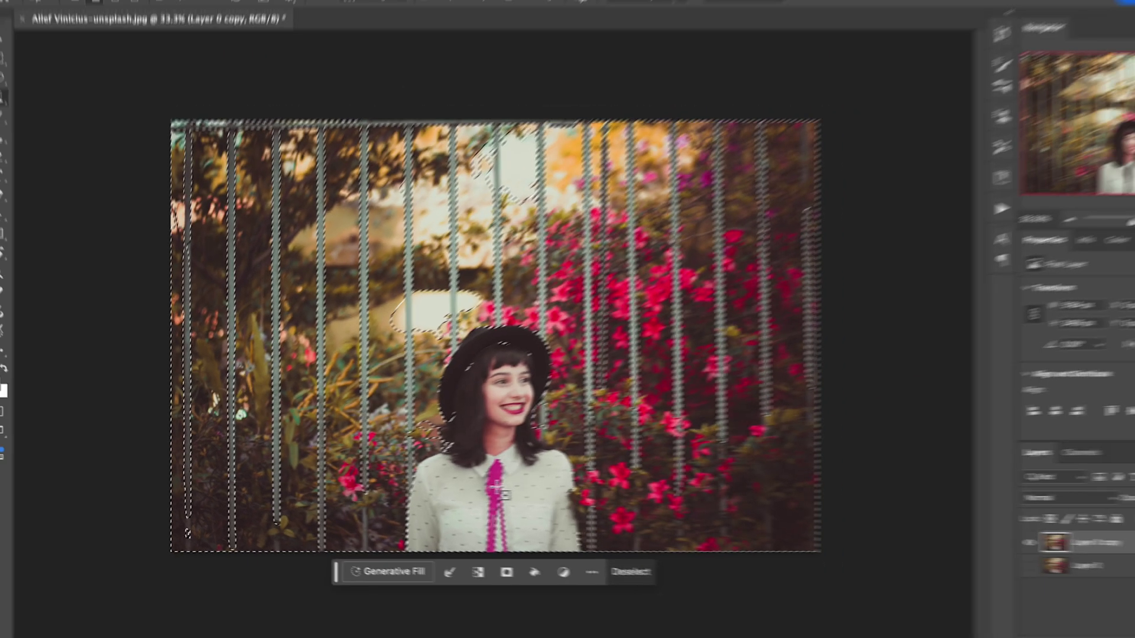
Step: Add the unselected gap between the hat brim and the woman's hair to the selection with the Lasso tool
scroll(478, 515, "up", 5)
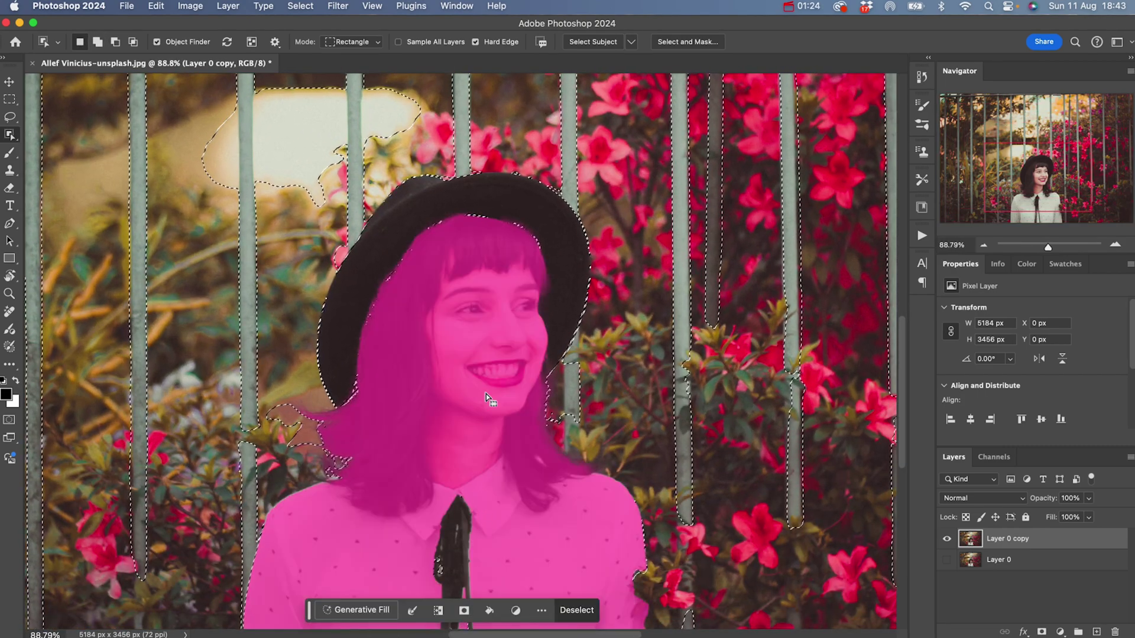
key("l")
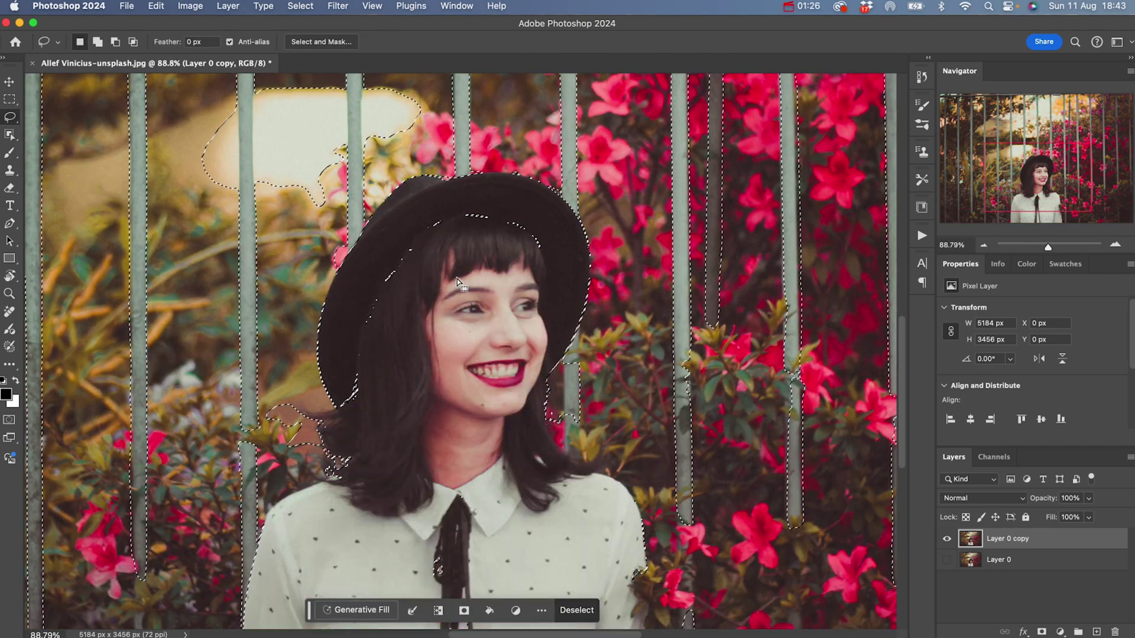
right_click(9, 120)
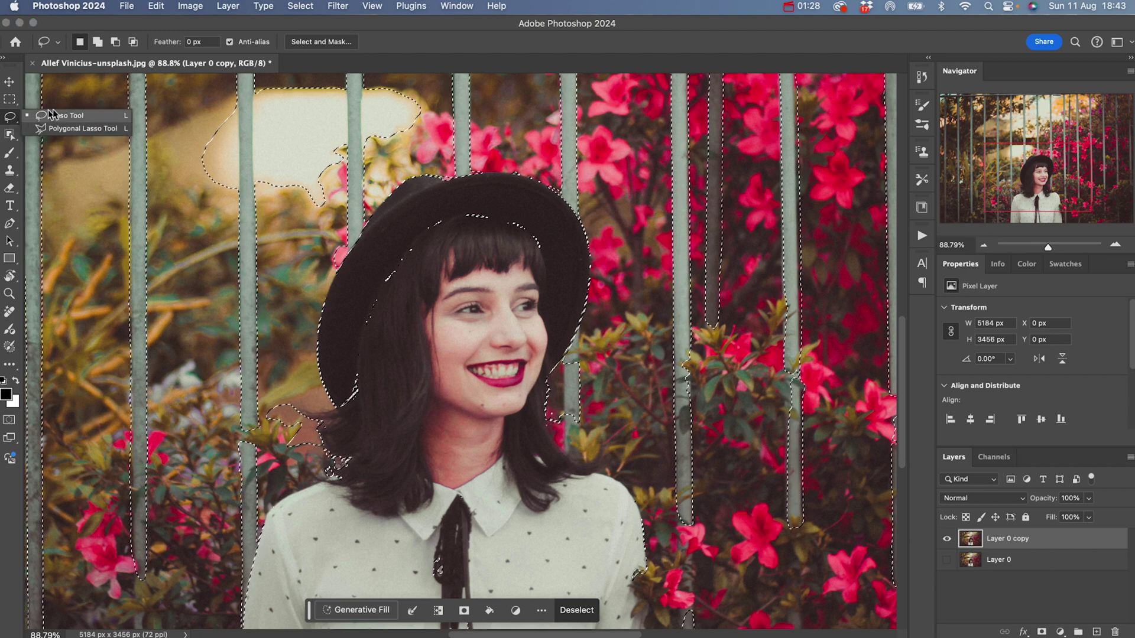
left_click(59, 117)
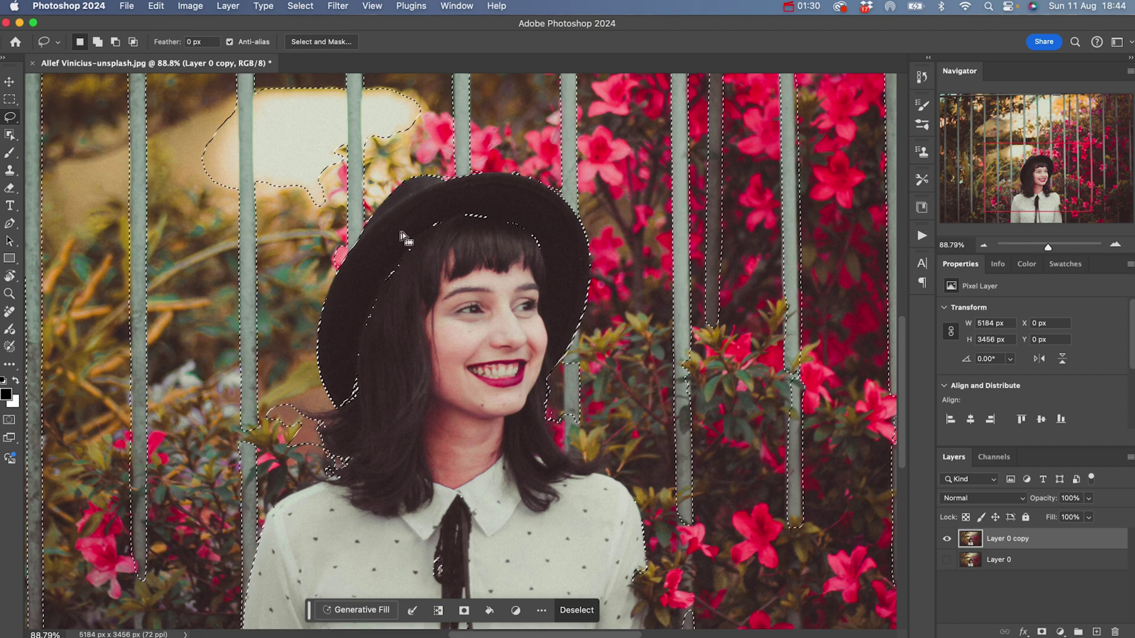
key("shift")
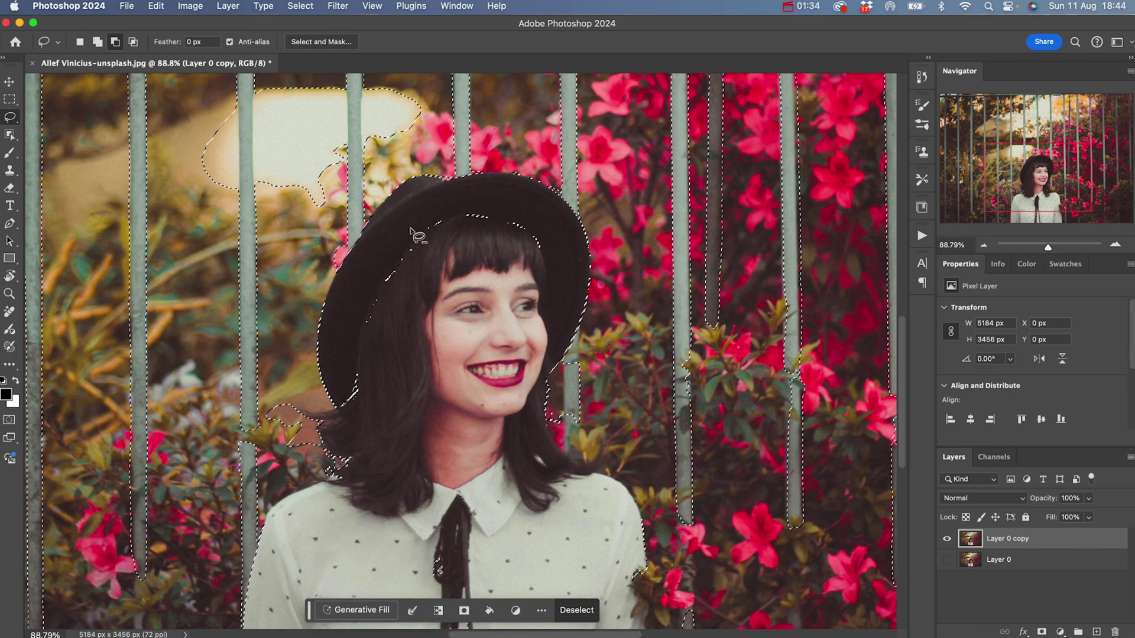
left_click_drag(411, 228, 380, 248)
mouse_move(349, 299)
left_mouse_down()
mouse_move(350, 326)
mouse_move(380, 336)
left_mouse_up()
mouse_move(439, 254)
left_mouse_down()
mouse_move(487, 237)
mouse_move(544, 253)
mouse_move(546, 233)
mouse_move(484, 202)
mouse_move(414, 229)
left_mouse_up()
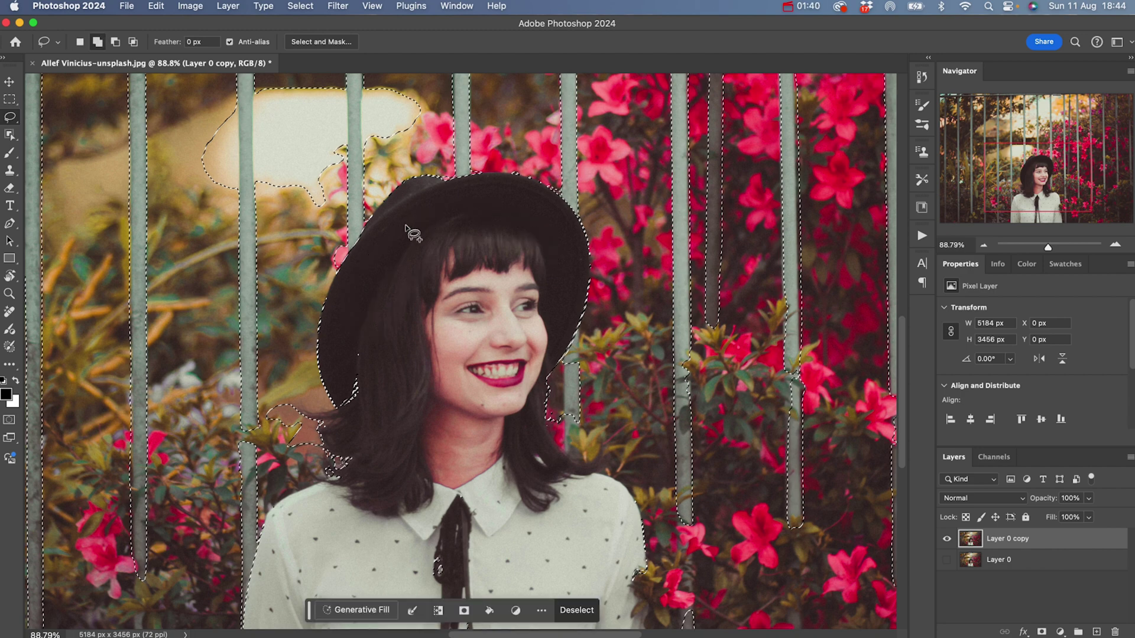
Step: Subtract the lower ends of the fence bars among the red flowers beside the woman from the selection with the Lasso tool
scroll(360, 374, "down", 5)
scroll(360, 375, "right", 7)
scroll(361, 378, "down", 2)
scroll(360, 378, "right", 3)
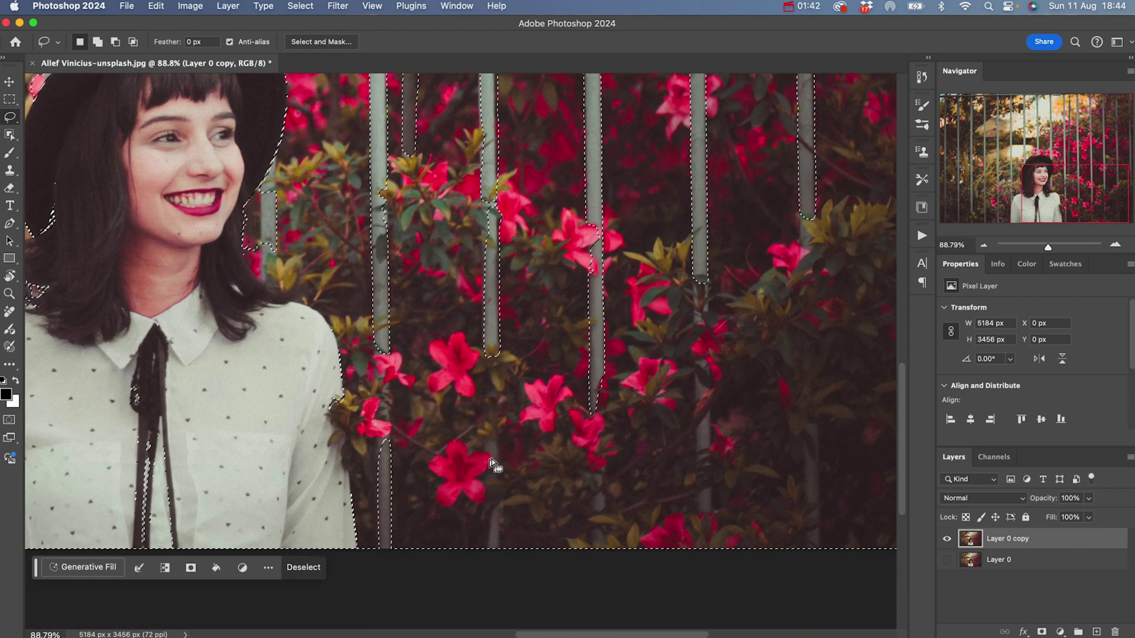
left_click_drag(477, 342, 477, 406)
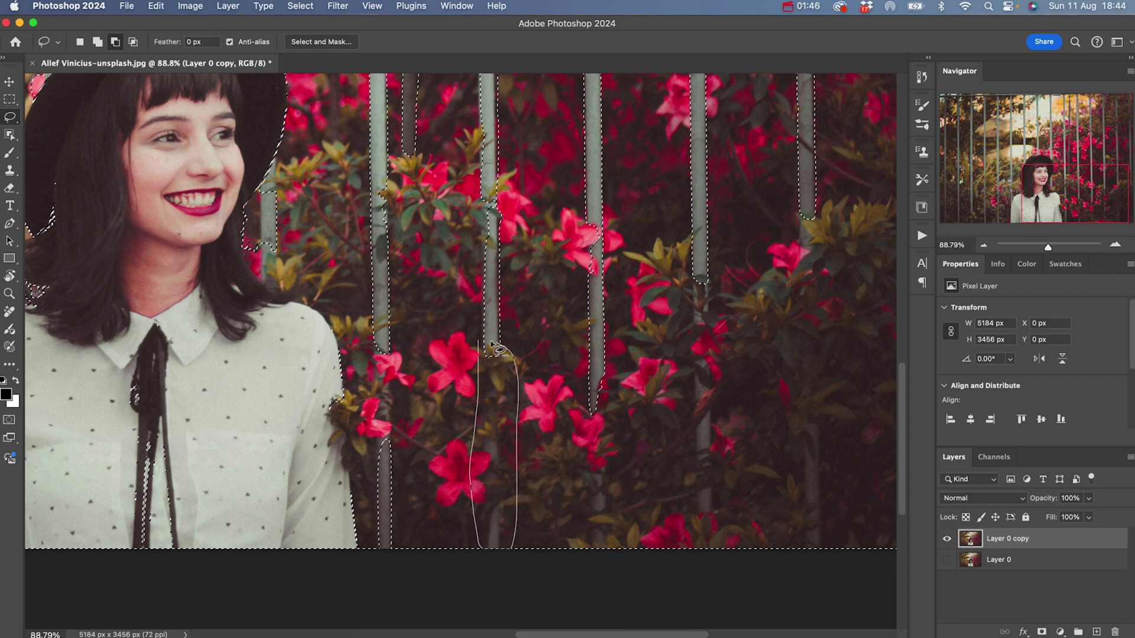
left_click_drag(492, 343, 480, 342)
left_click_drag(588, 378, 584, 436)
left_click_drag(589, 553, 602, 390)
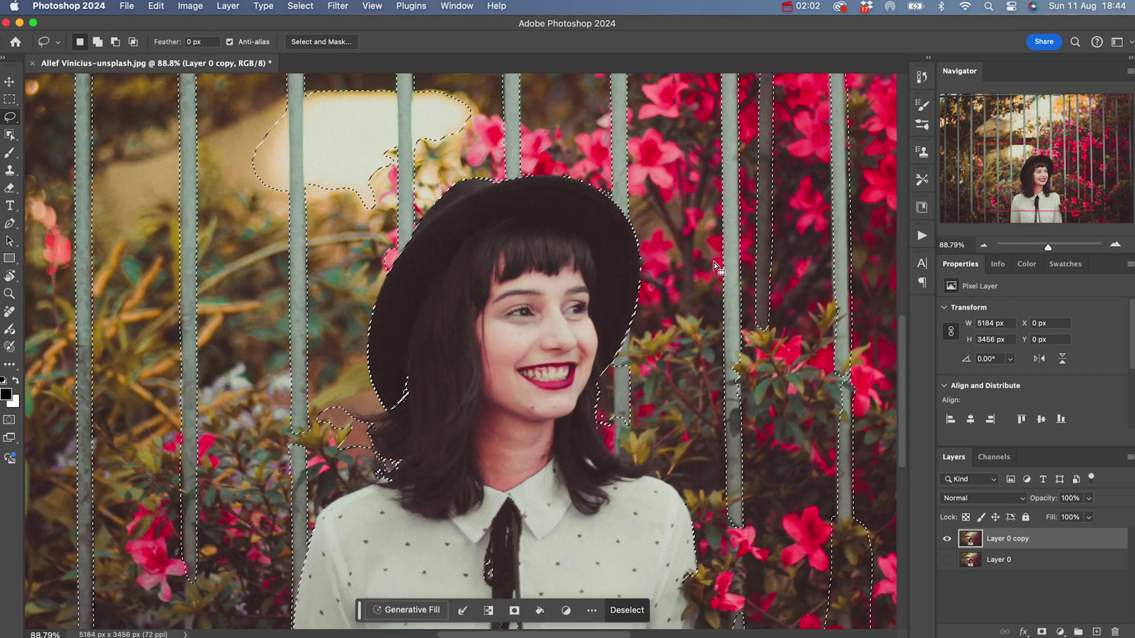
Step: Subtract the short fence bar section between the hat brim, the woman's hair and her shoulder from the selection
scroll(591, 354, "up", 1)
scroll(591, 355, "left", 2)
left_click_drag(663, 358, 647, 464)
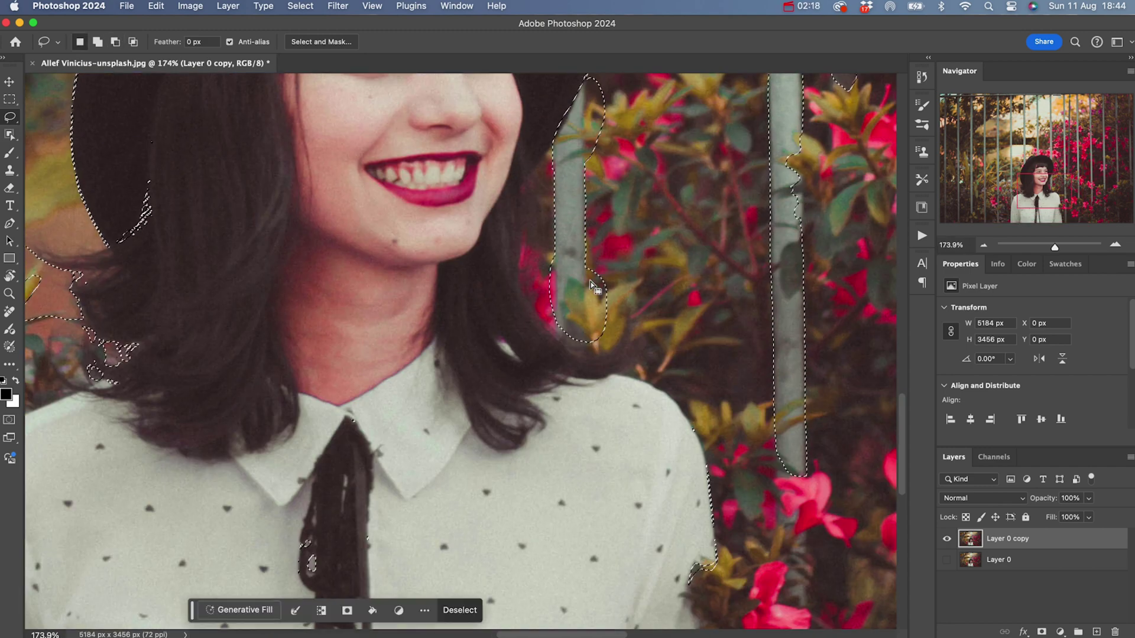
left_click_drag(608, 342, 612, 338)
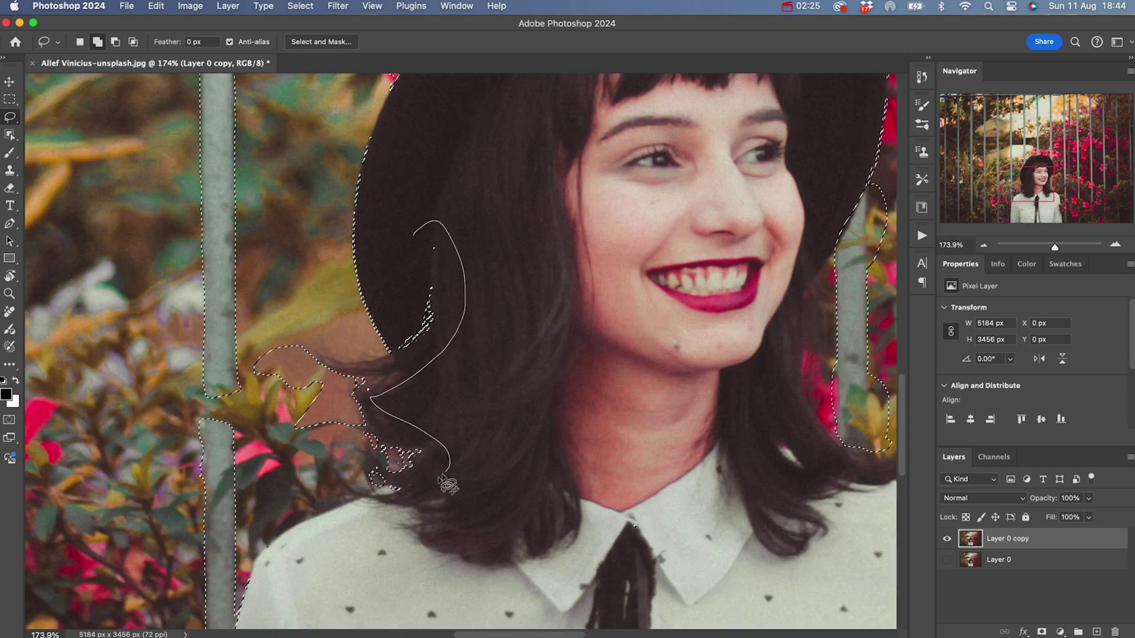
Step: Lasso the missed hair edges and the bright background patches between the fence bars to add them to the selection
left_click_drag(408, 378, 331, 413)
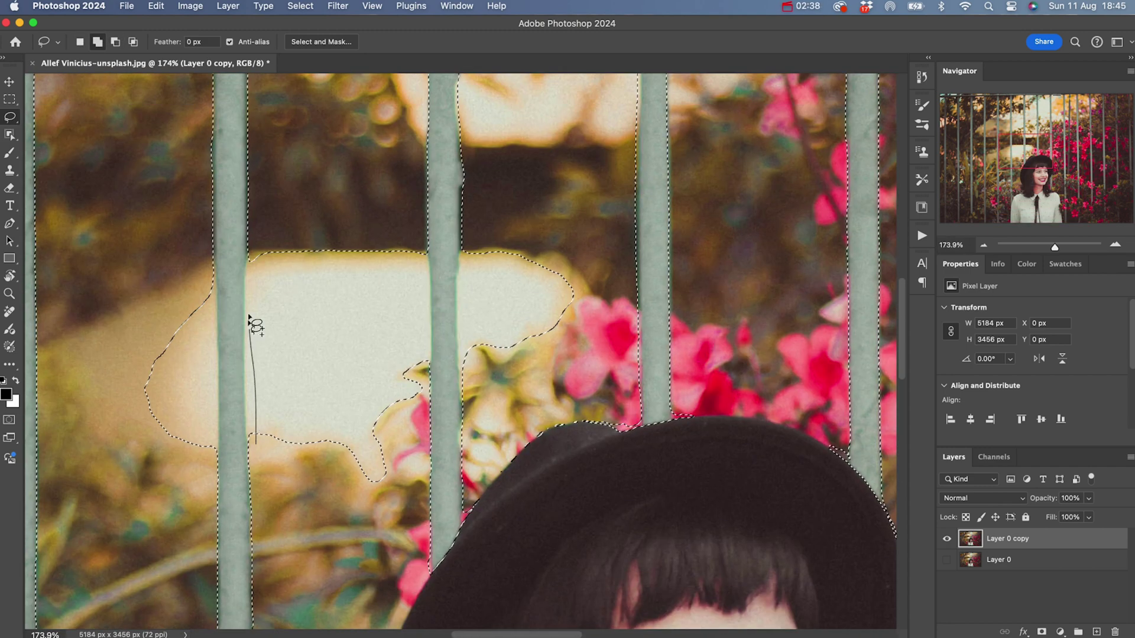
mouse_move(248, 322)
left_mouse_down()
mouse_move(418, 461)
mouse_move(544, 314)
left_mouse_up()
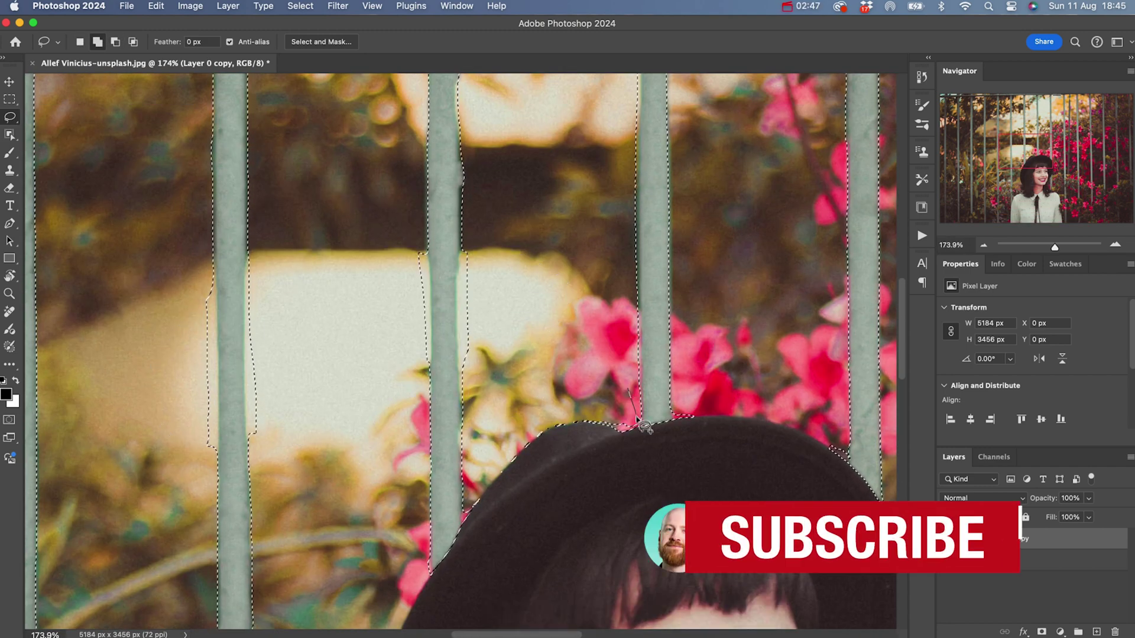
mouse_move(452, 139)
left_mouse_down()
mouse_move(553, 501)
mouse_move(498, 133)
mouse_move(454, 139)
left_mouse_up()
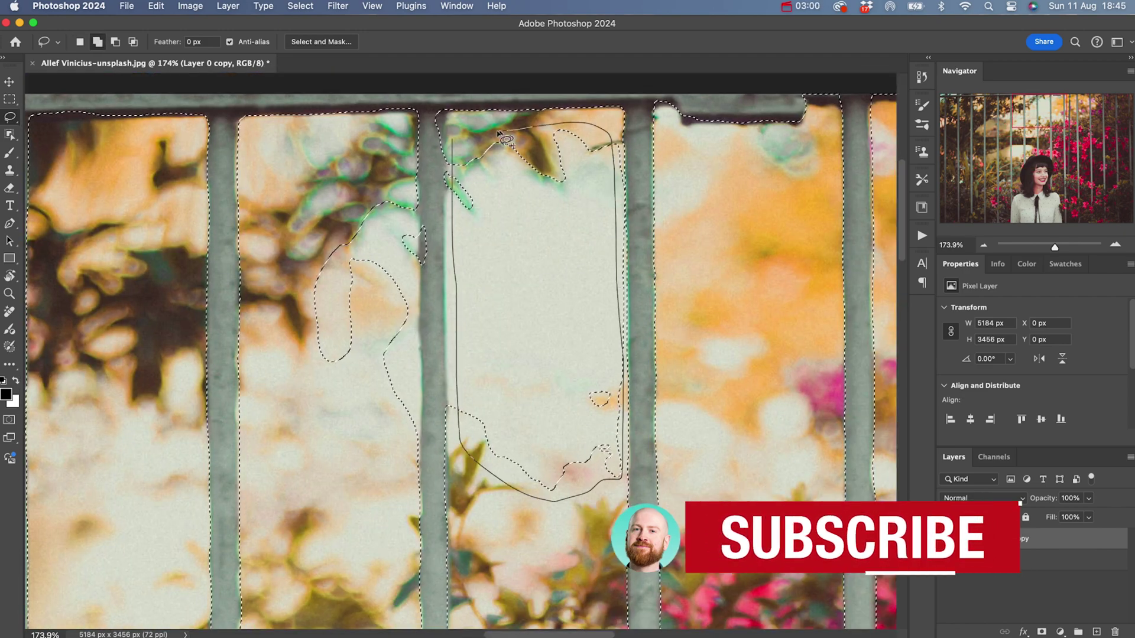
mouse_move(331, 213)
left_mouse_down()
mouse_move(413, 408)
mouse_move(337, 210)
left_mouse_up()
scroll(493, 301, "down", 10)
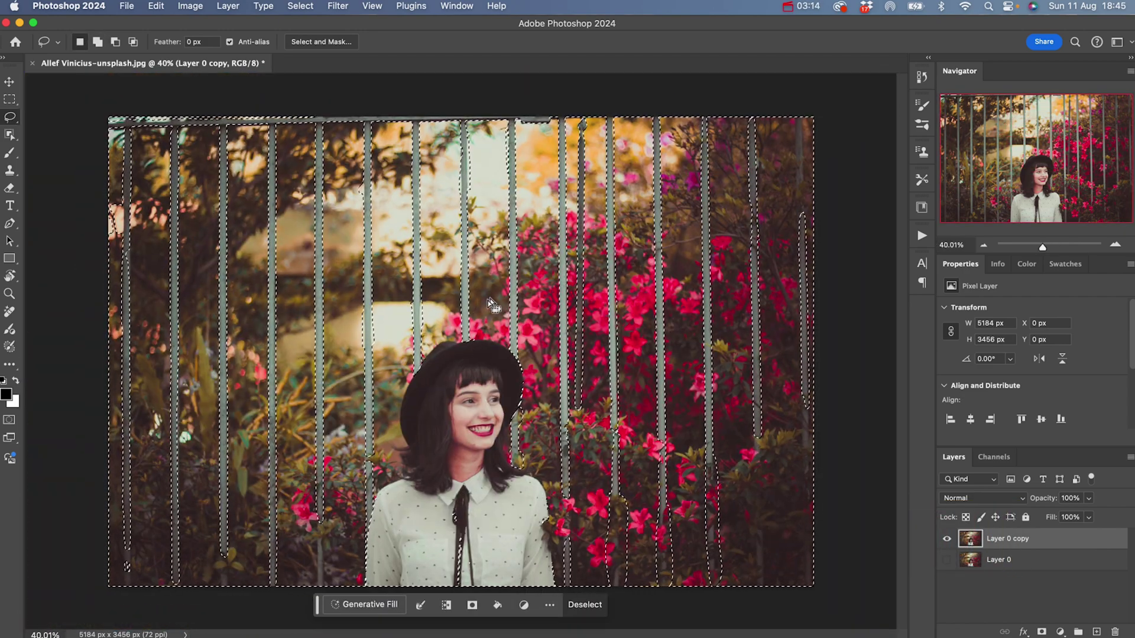
Step: Add a layer mask to Layer 0 copy from the selection and invert the mask so only the fence bars show
key("v")
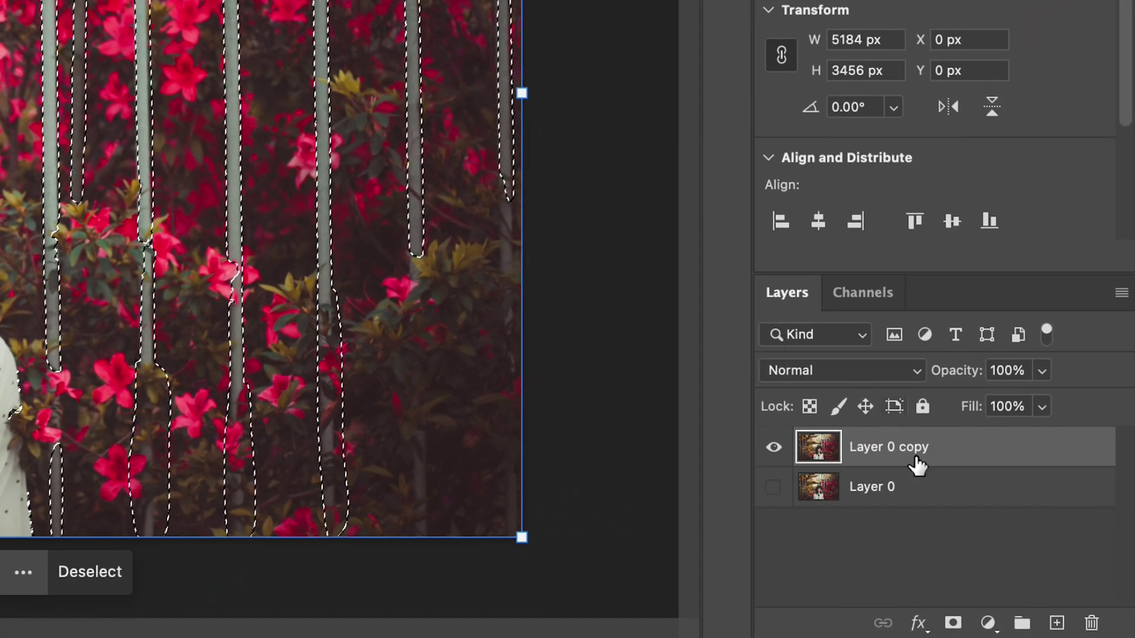
left_click(952, 623)
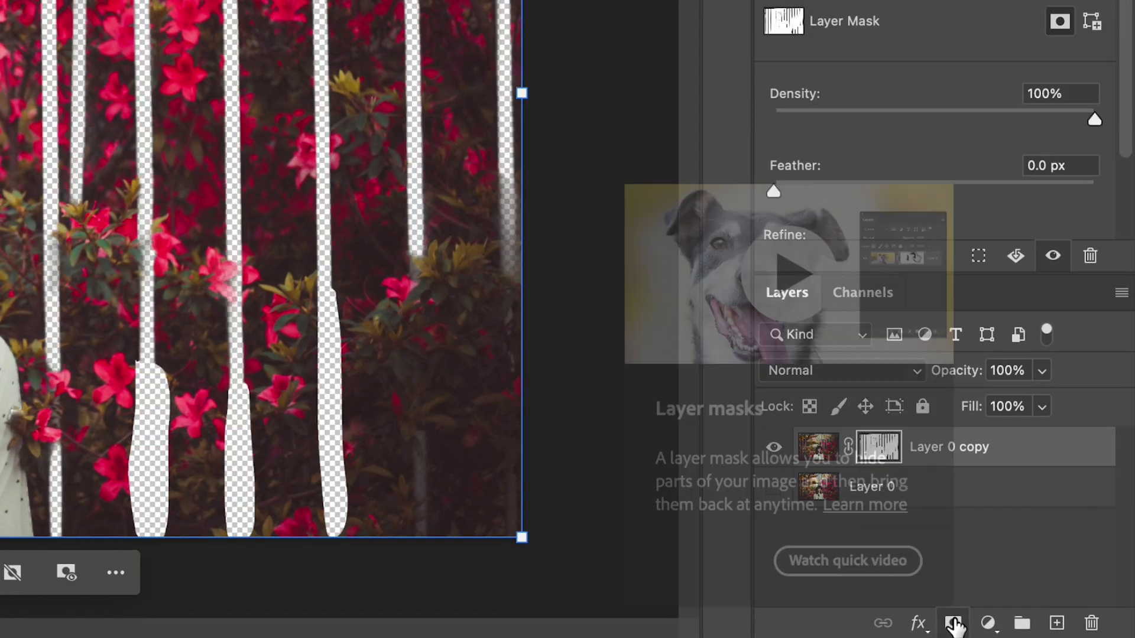
left_click(1026, 539)
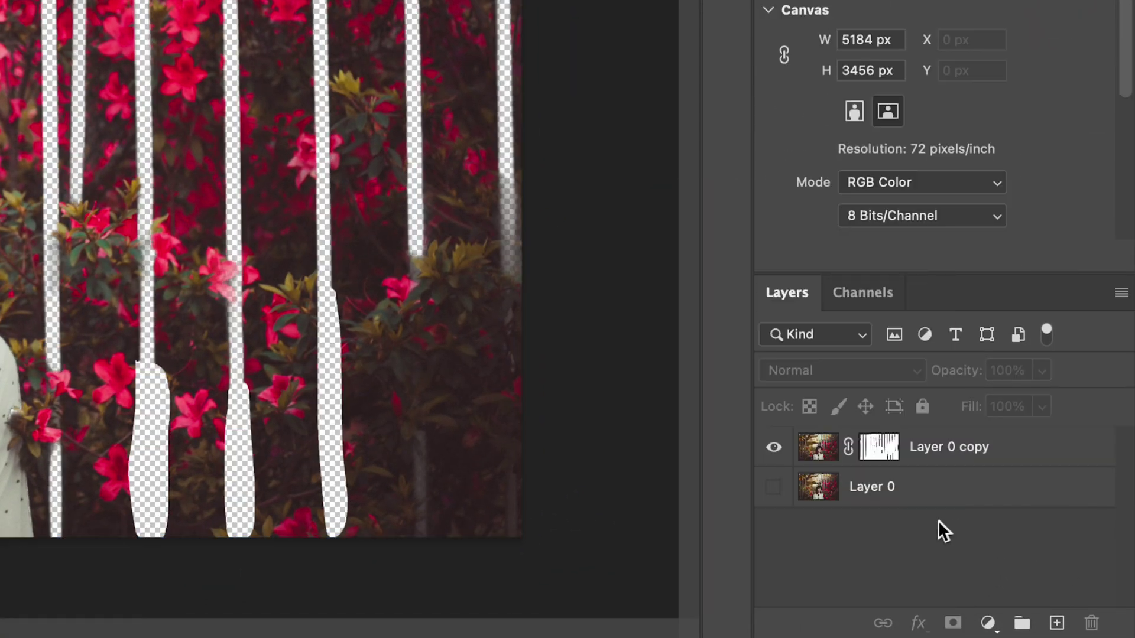
left_click(939, 448)
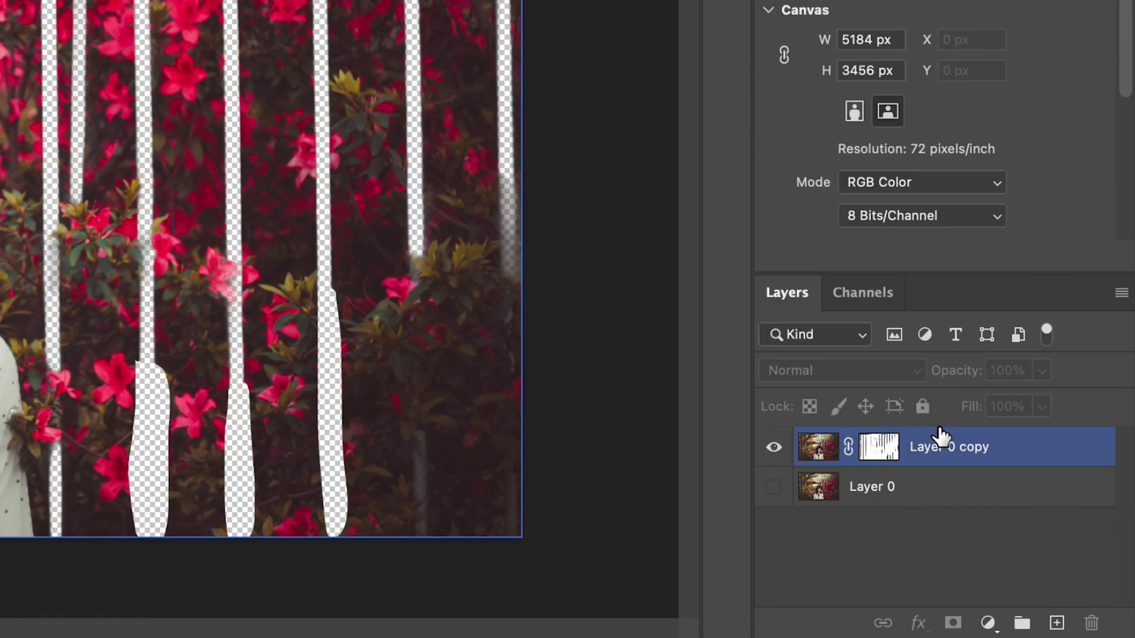
left_click(877, 447)
key("ctrl+i")
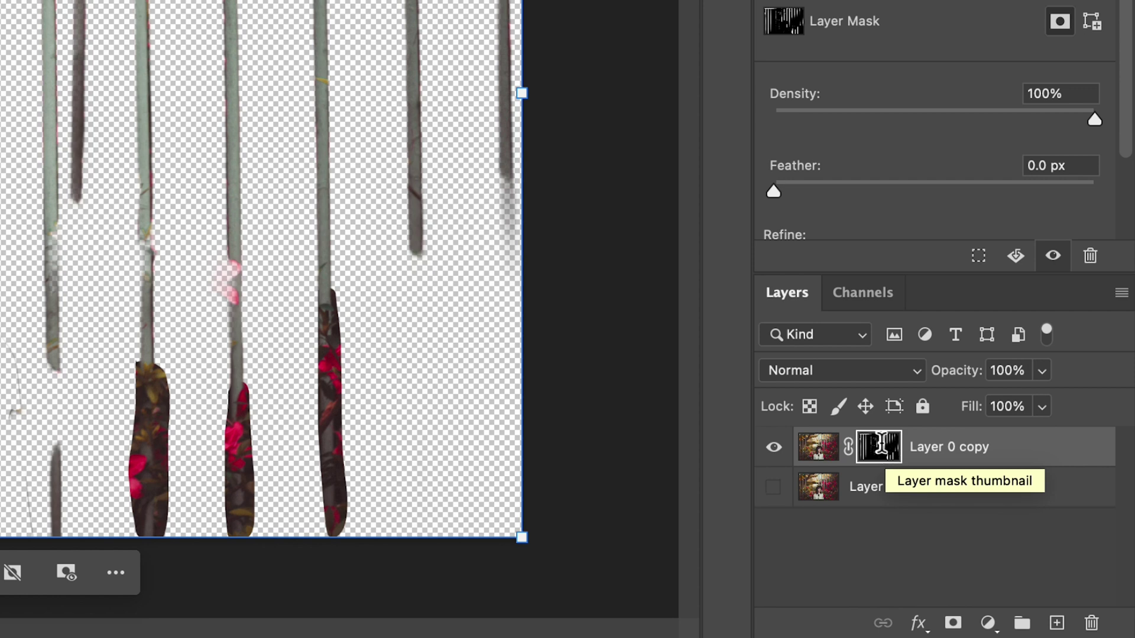
Step: Delete the fence bars from Layer 0, using the mask of Layer 0 copy as the selection, and hide Layer 0 copy
left_click(879, 448, "ctrl")
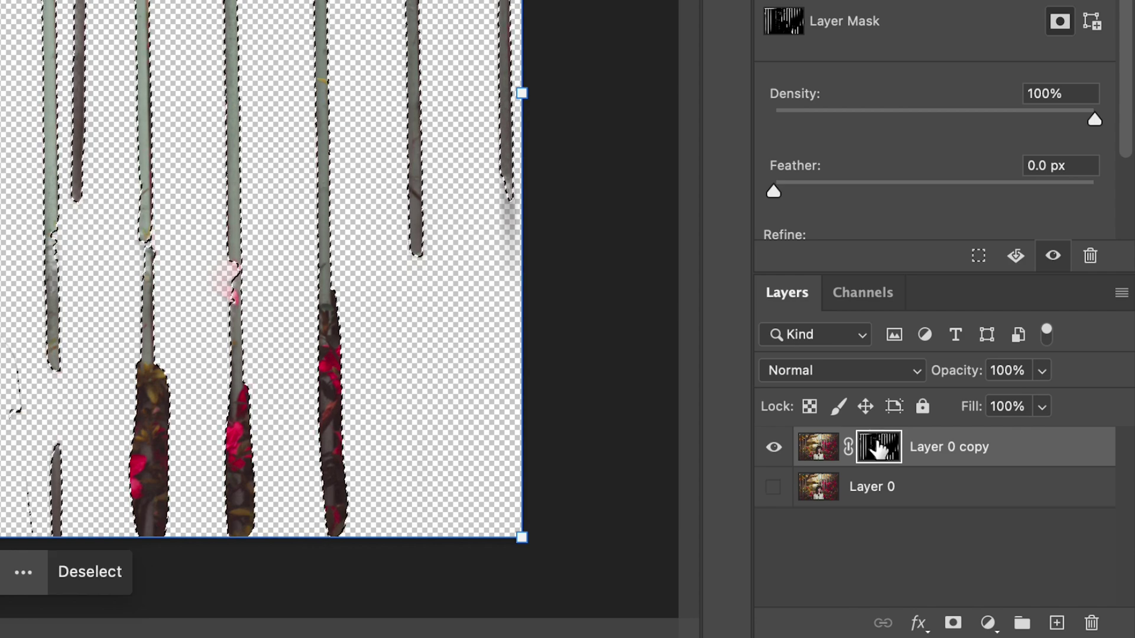
left_click_drag(879, 448, 882, 452)
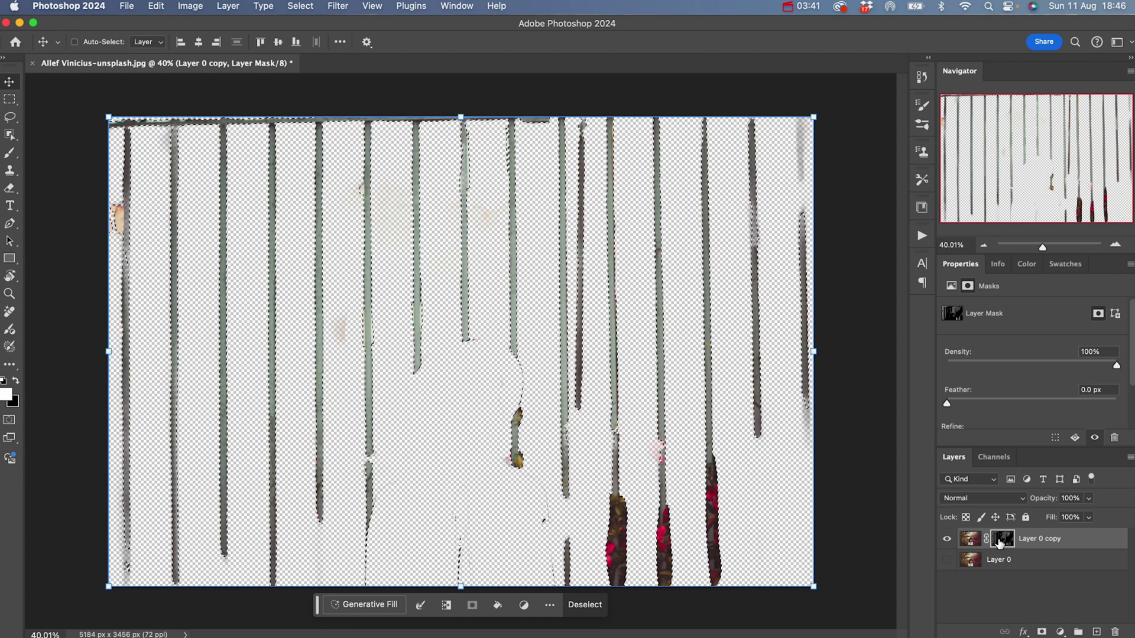
left_click(947, 563)
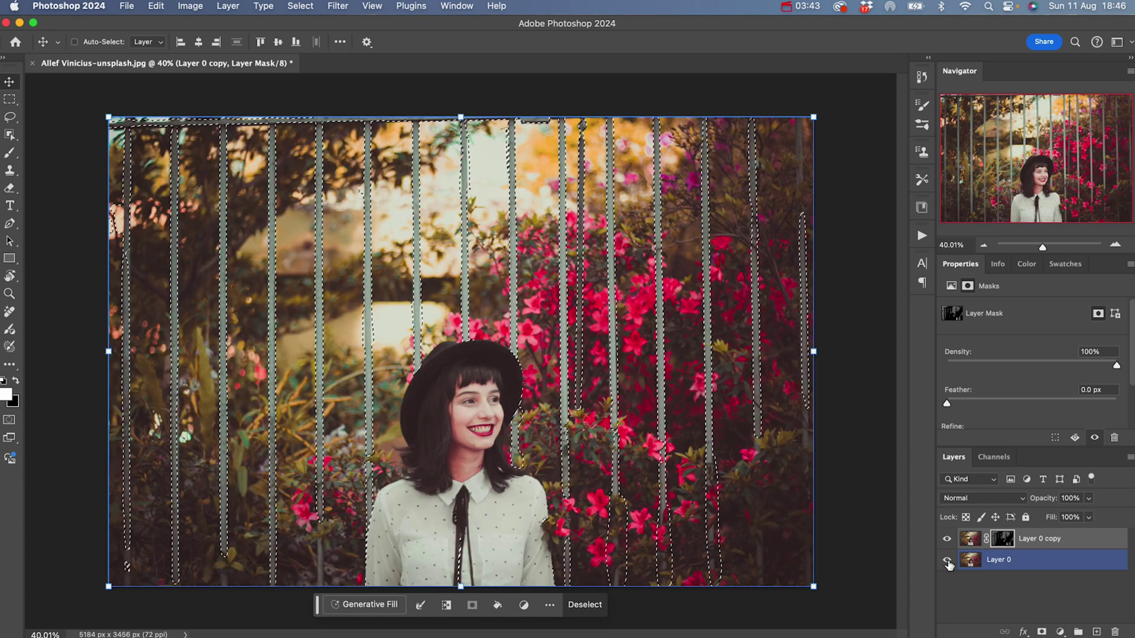
left_click(987, 559)
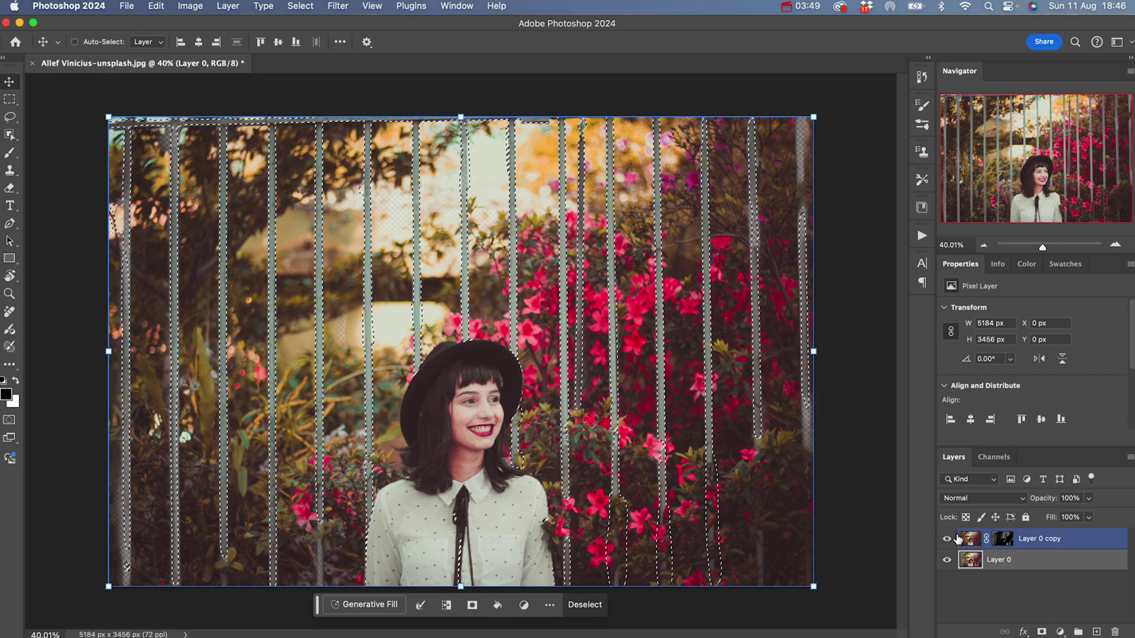
left_click(948, 539)
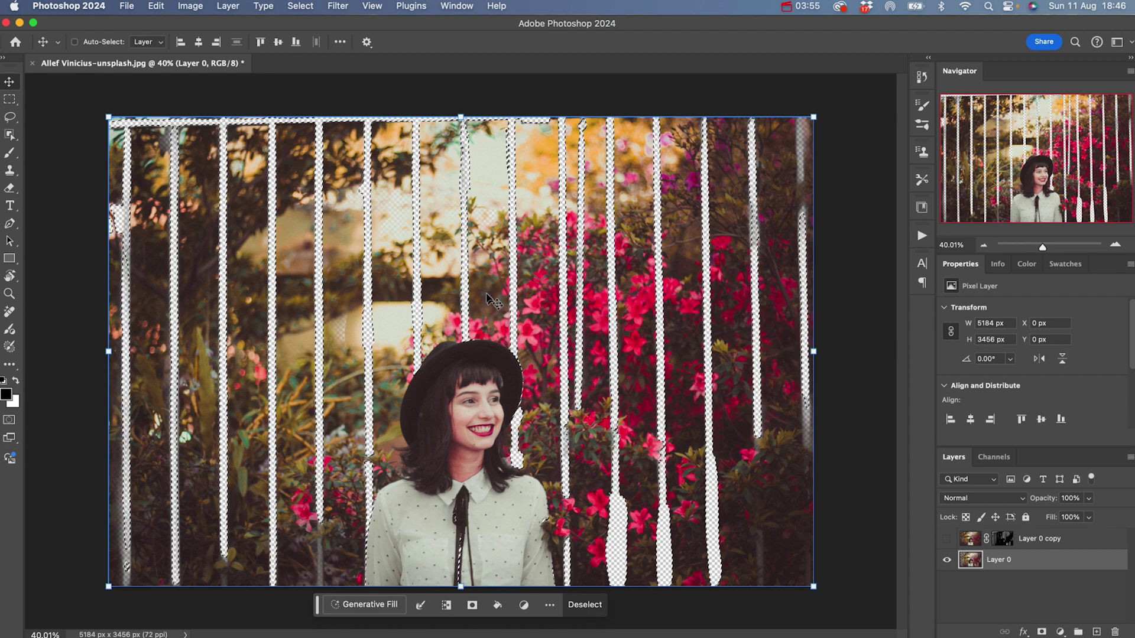
Step: Expand the fence bar selection by 15 pixels
left_click(301, 5)
mouse_move(342, 210)
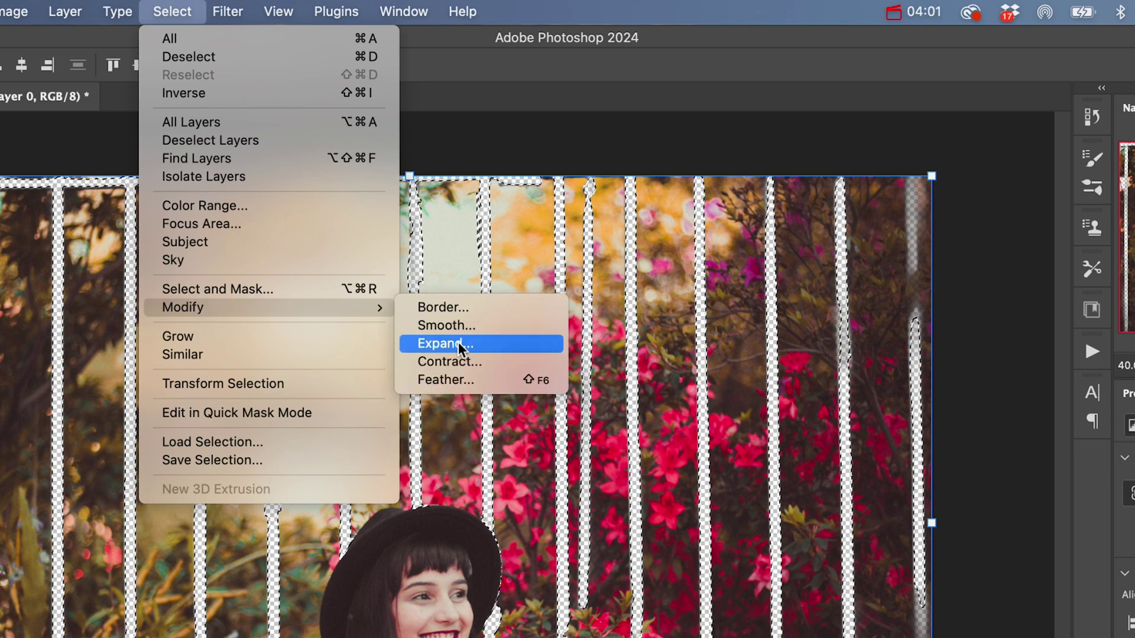
left_click(461, 343)
mouse_move(476, 321)
left_mouse_down()
mouse_move(507, 258)
mouse_move(480, 322)
left_mouse_up()
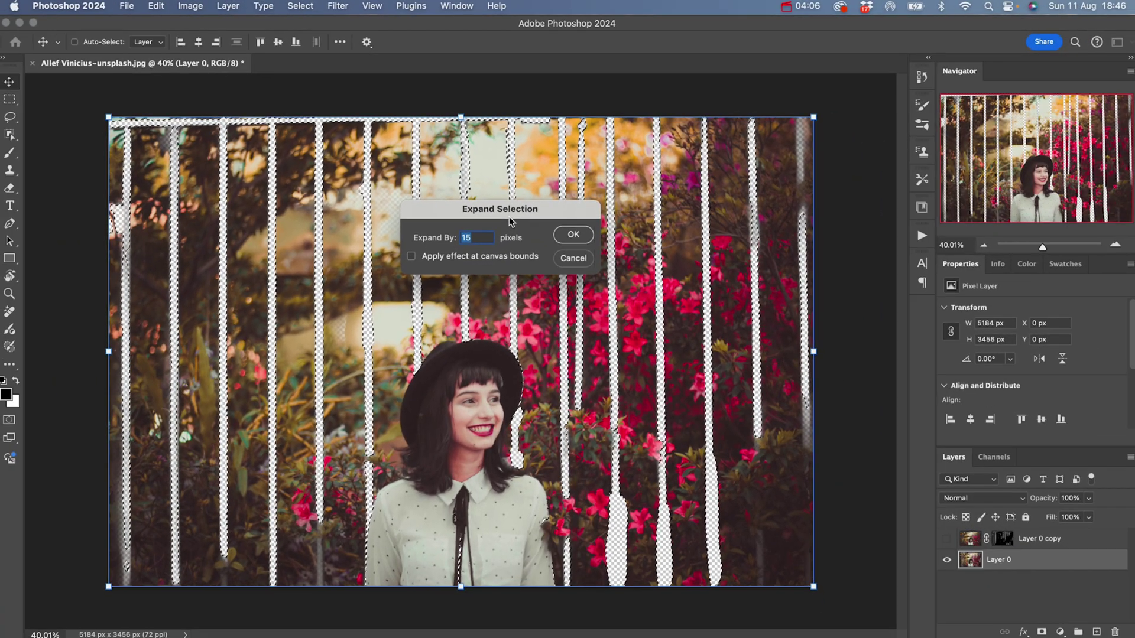
type("10")
key("BackSpace")
type("5")
left_click_drag(500, 213, 491, 246)
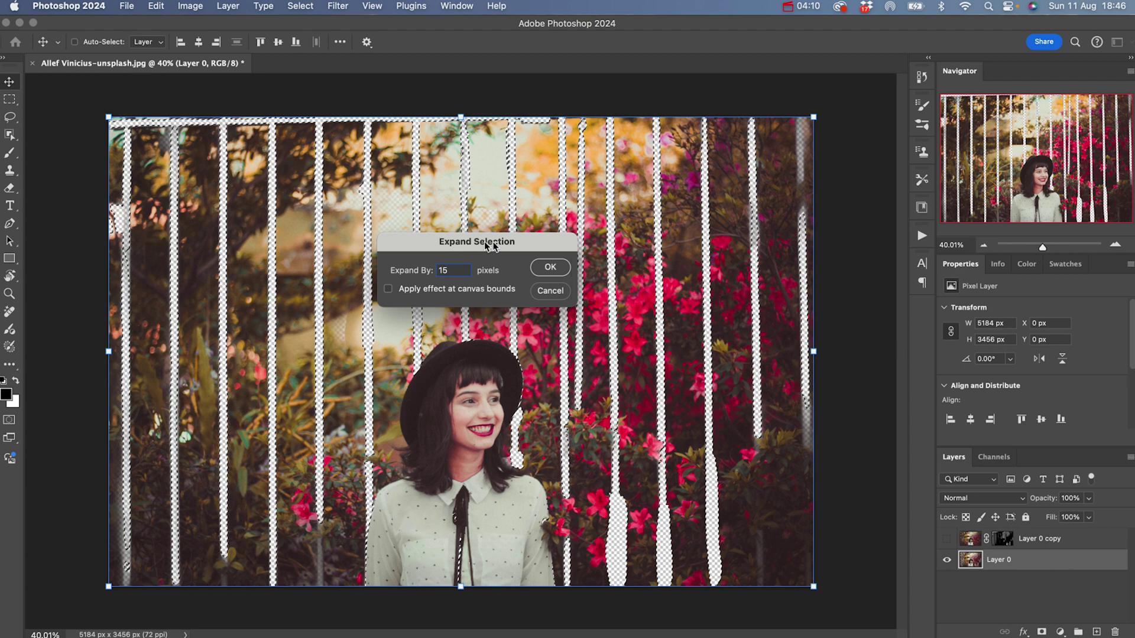
left_click(544, 269)
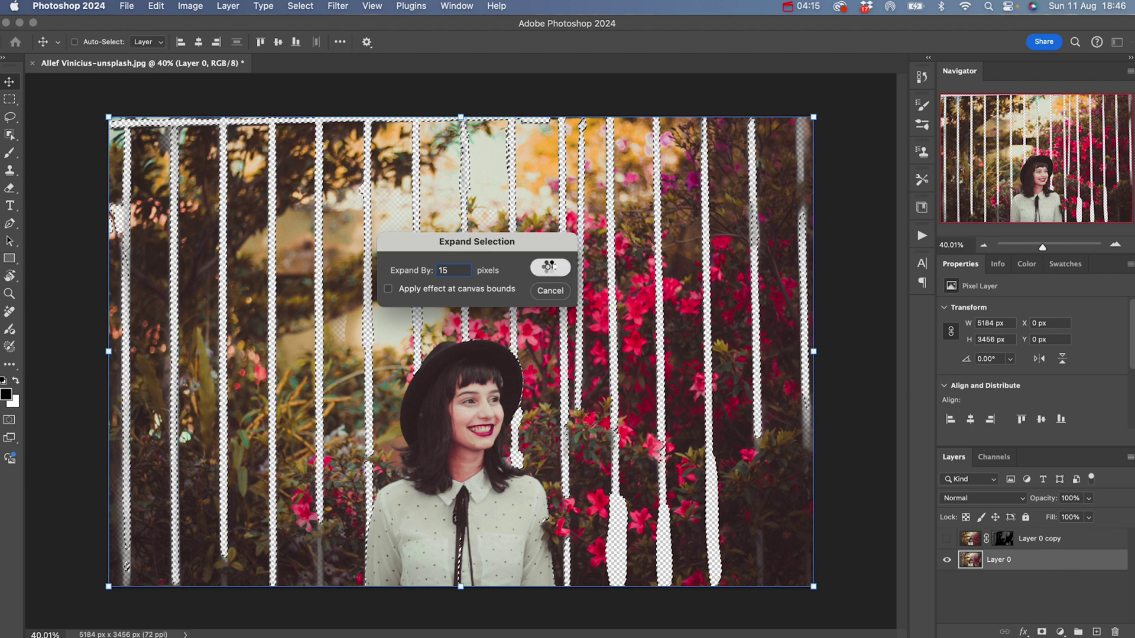
Step: Run Generative Fill on the expanded fence bar selection with an empty prompt
scroll(496, 346, "up", 5)
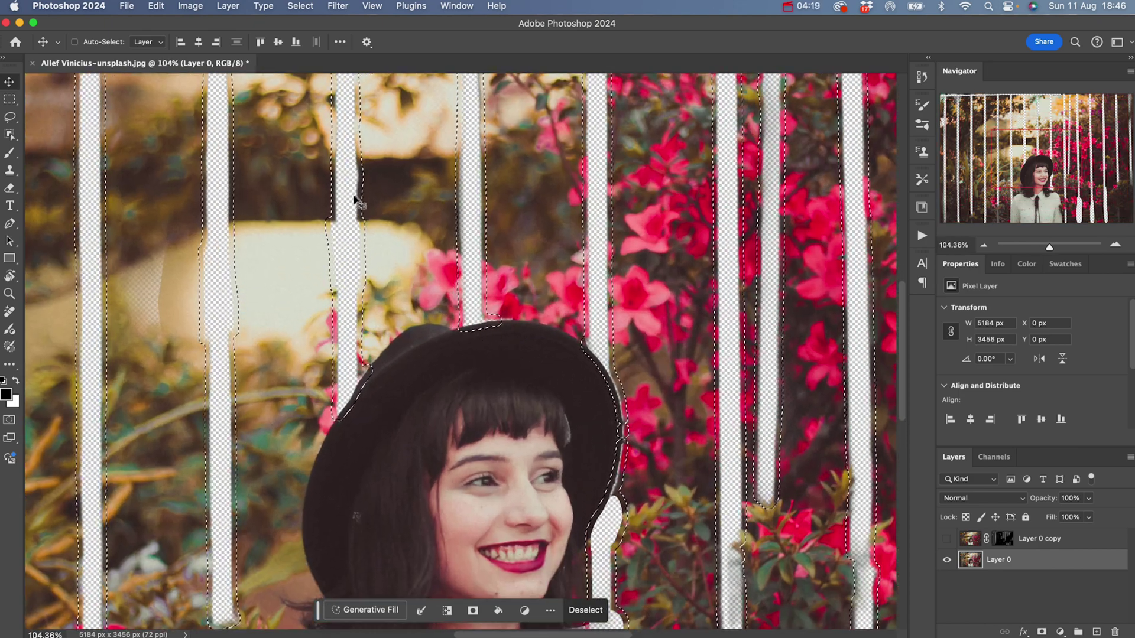
scroll(467, 256, "down", 5)
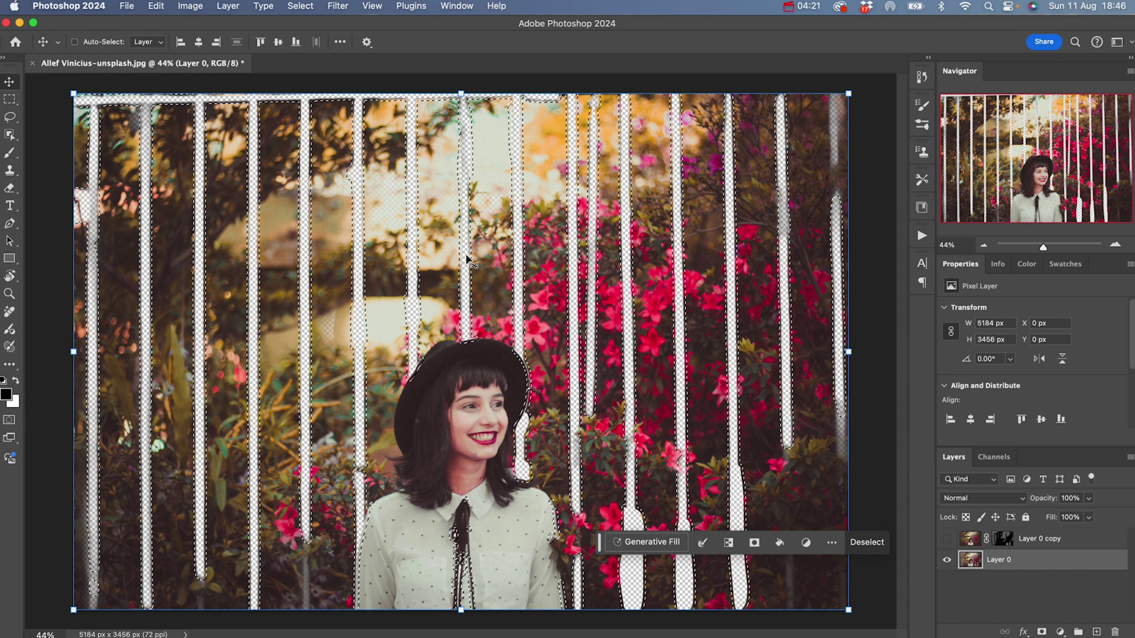
scroll(467, 260, "down", 3)
left_click(330, 569)
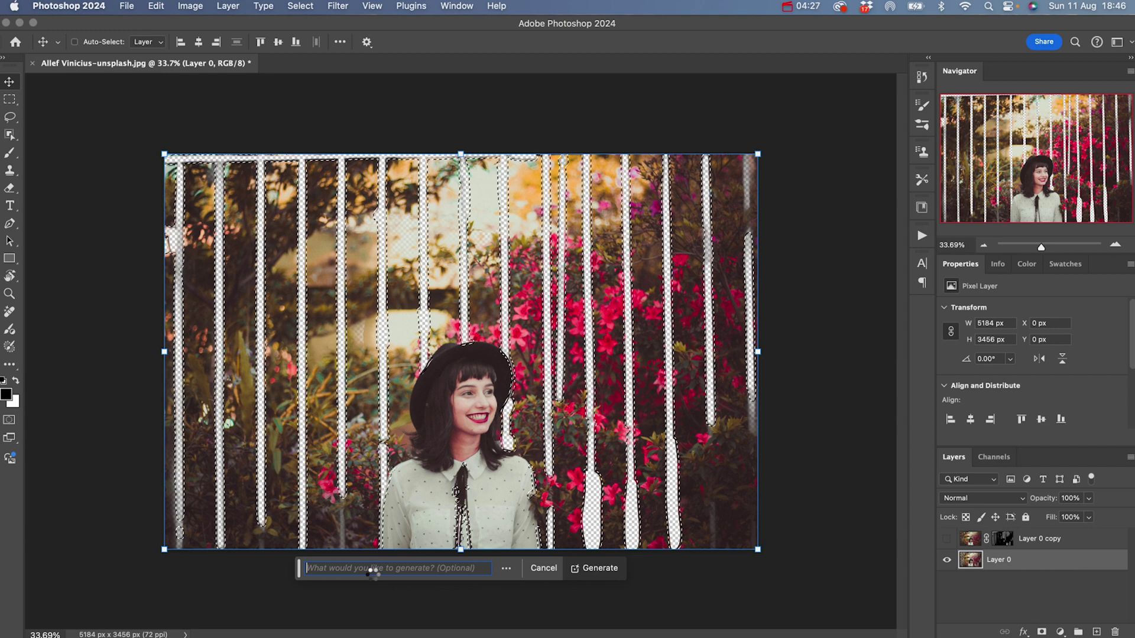
key("Return")
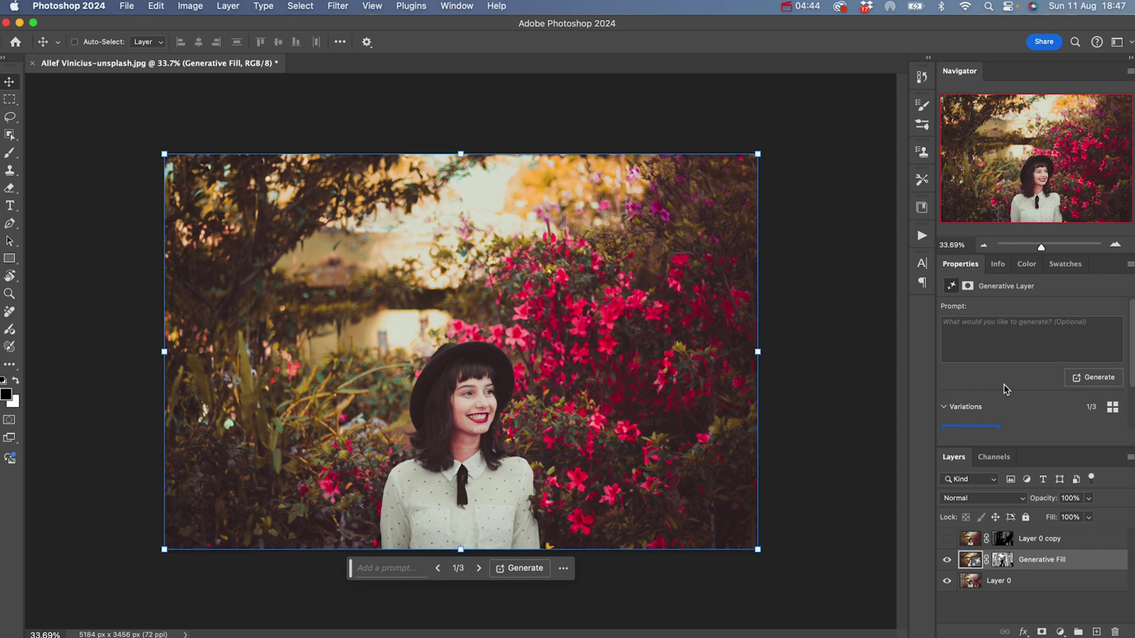
Step: Compare the three Generative Fill variations and keep the first one selected
scroll(1004, 389, "down", 2)
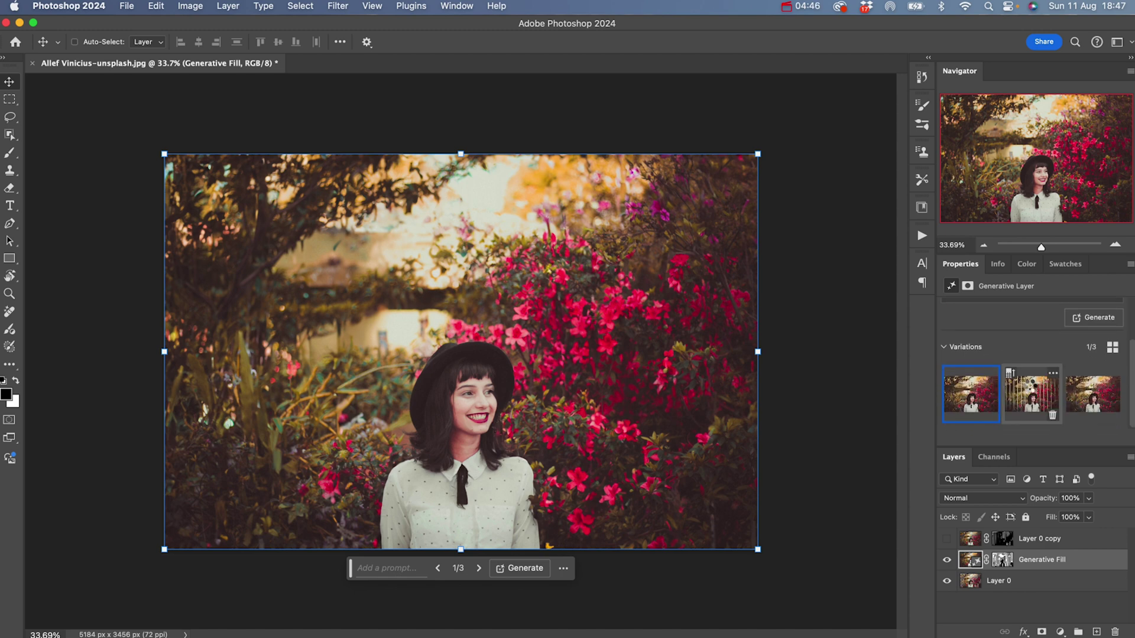
left_click(1041, 393)
left_click(1088, 400)
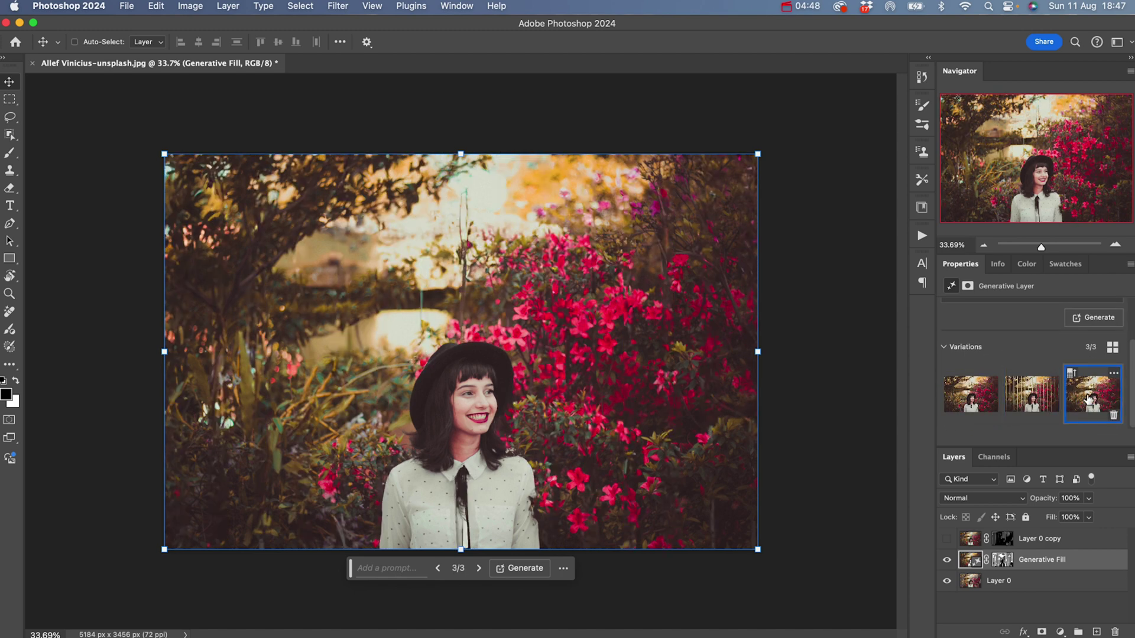
left_click(978, 400)
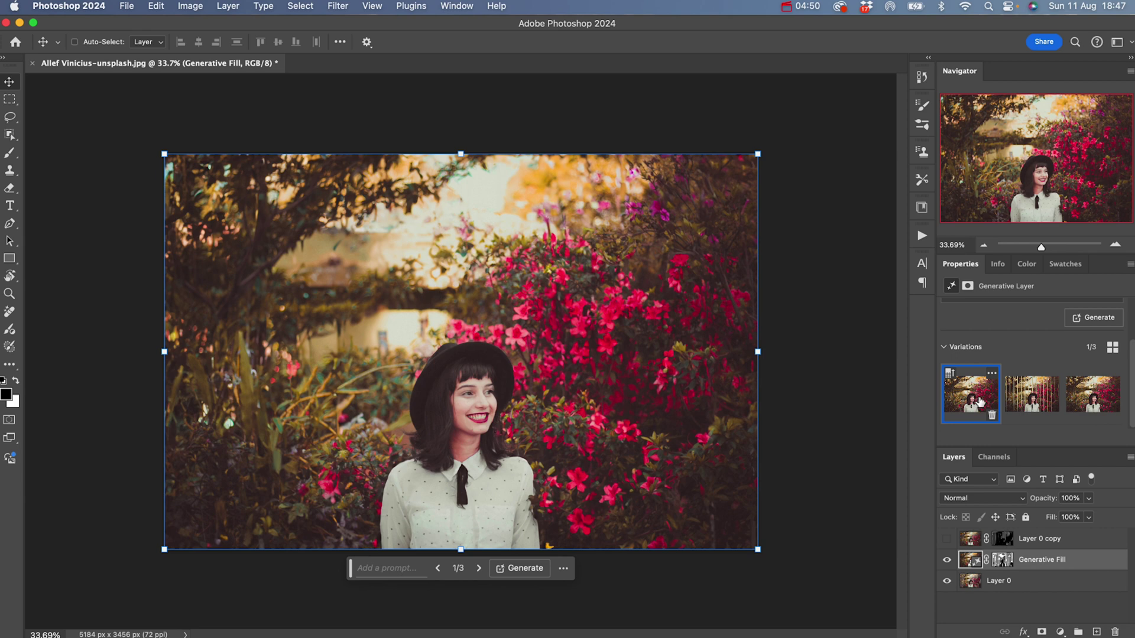
left_click(1031, 393)
left_click(1073, 395)
left_click(987, 401)
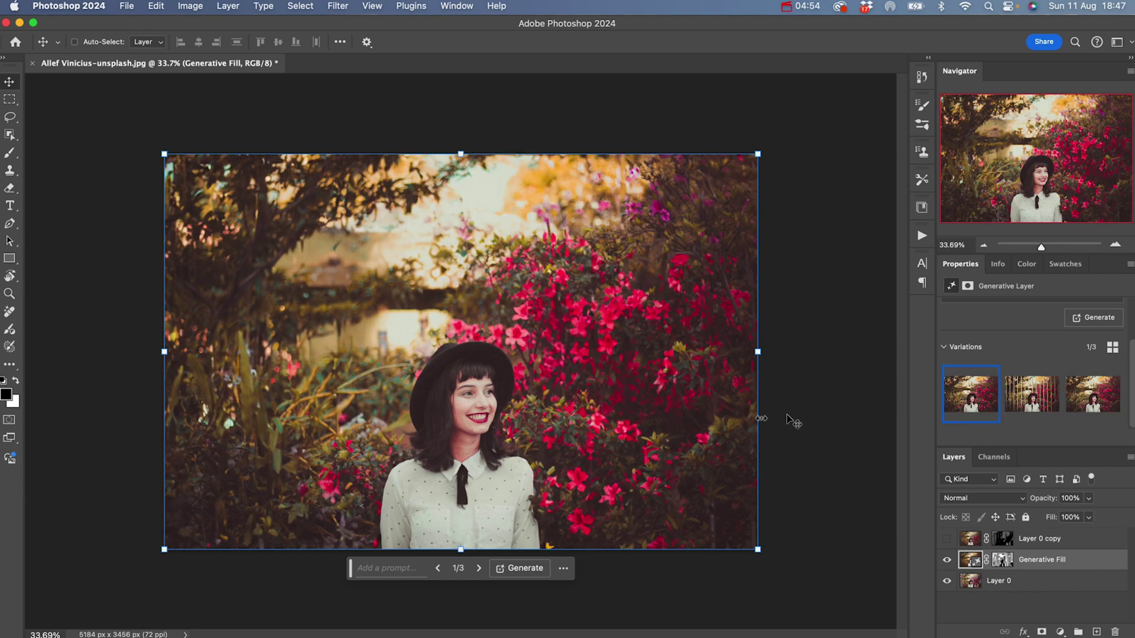
Step: Prepare the Brush tool with default black and white colours and target the Generative Fill layer's mask with black as the foreground colour
scroll(490, 477, "up", 1)
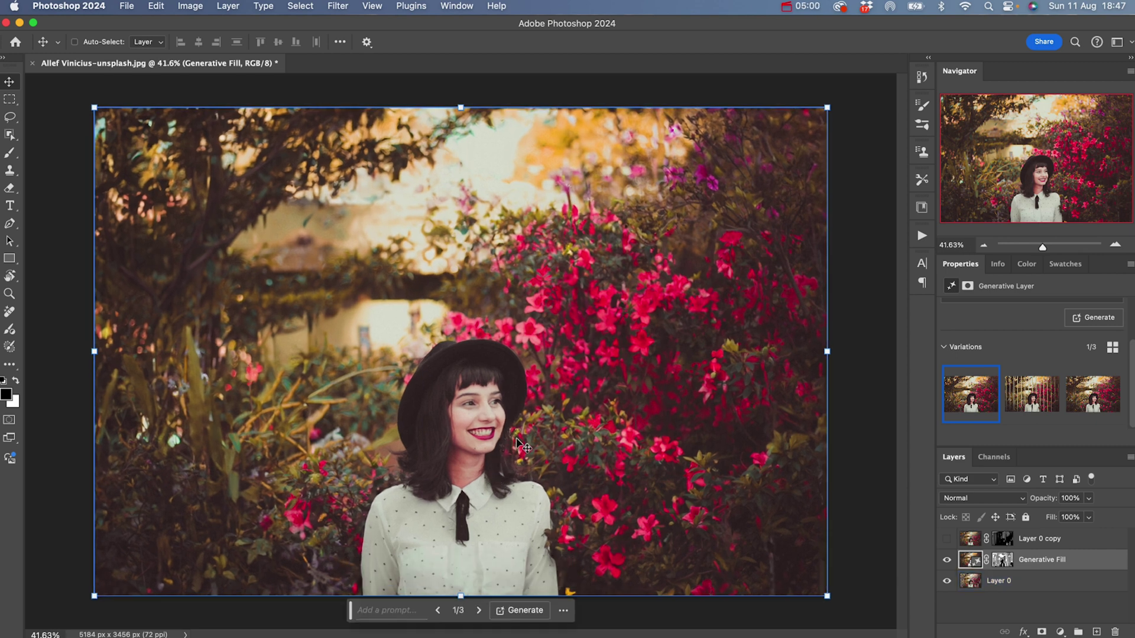
scroll(478, 459, "up", 8)
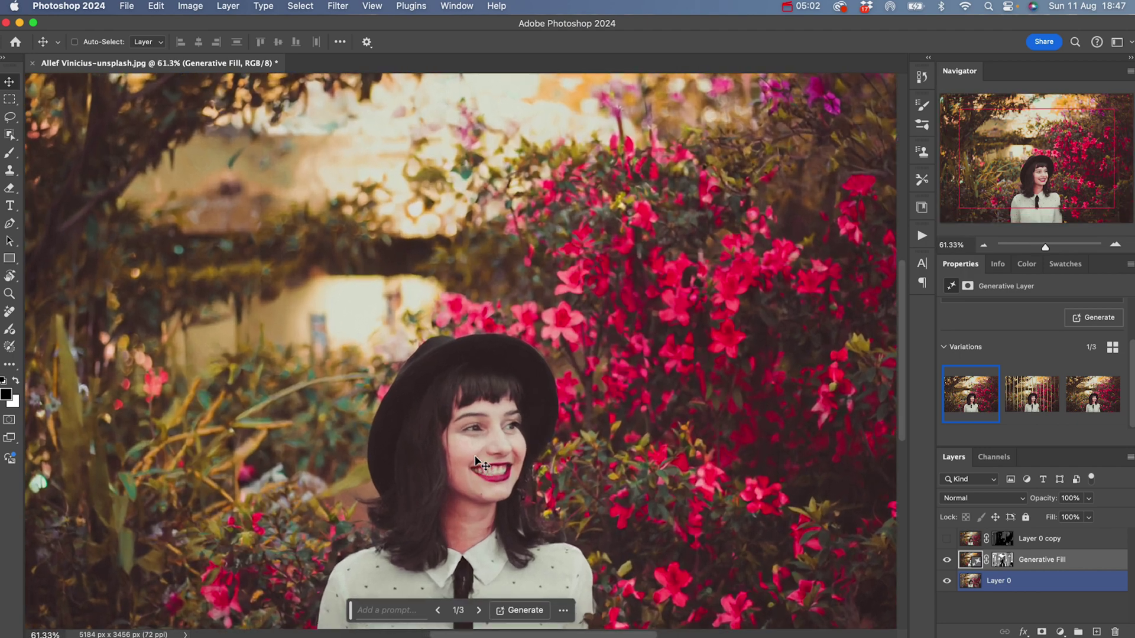
scroll(480, 464, "up", 3)
scroll(481, 461, "down", 5)
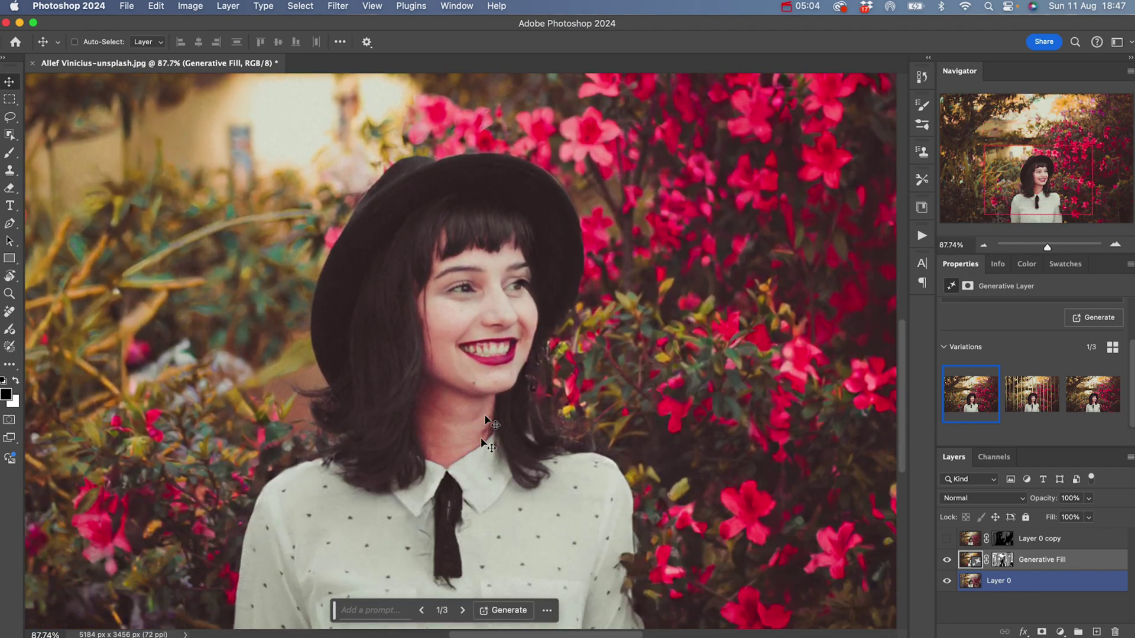
scroll(494, 395, "up", 2)
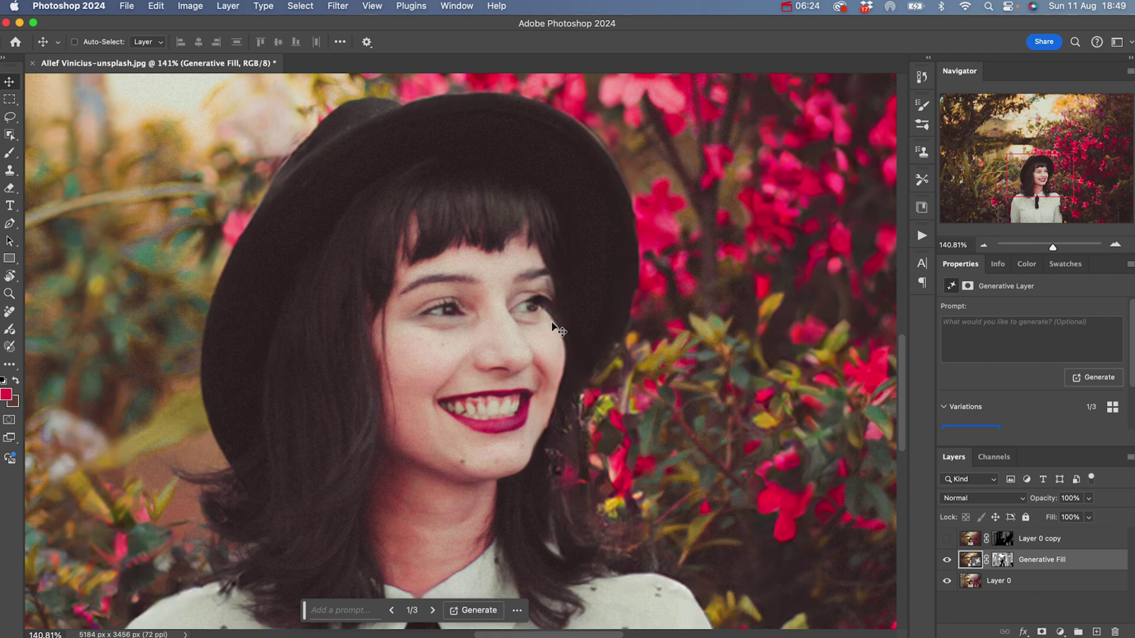
key("b")
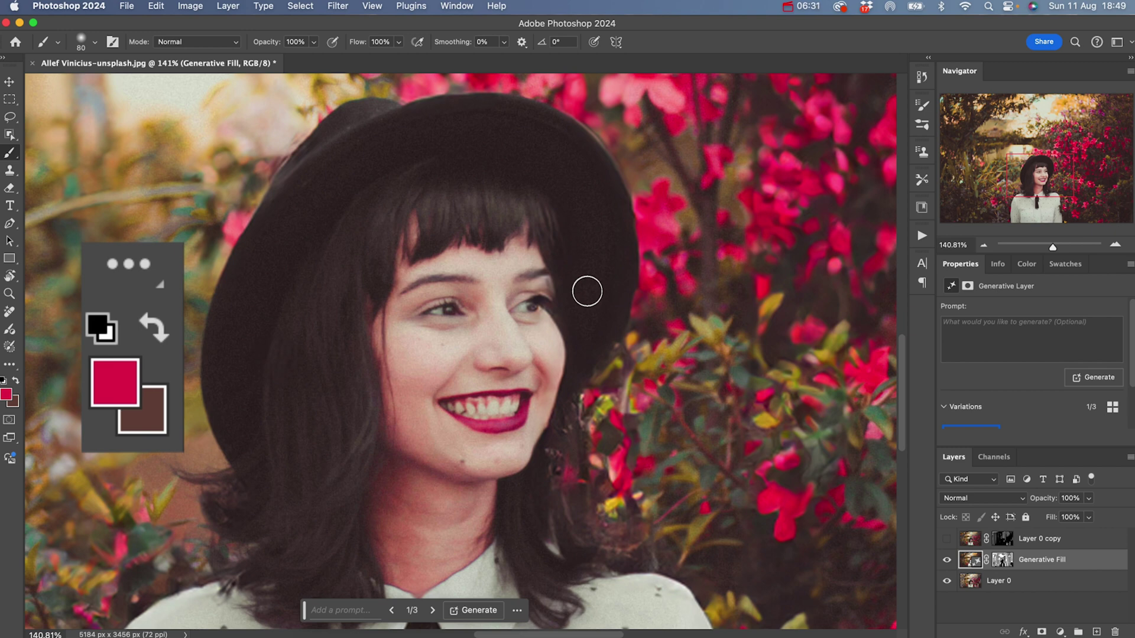
key("d")
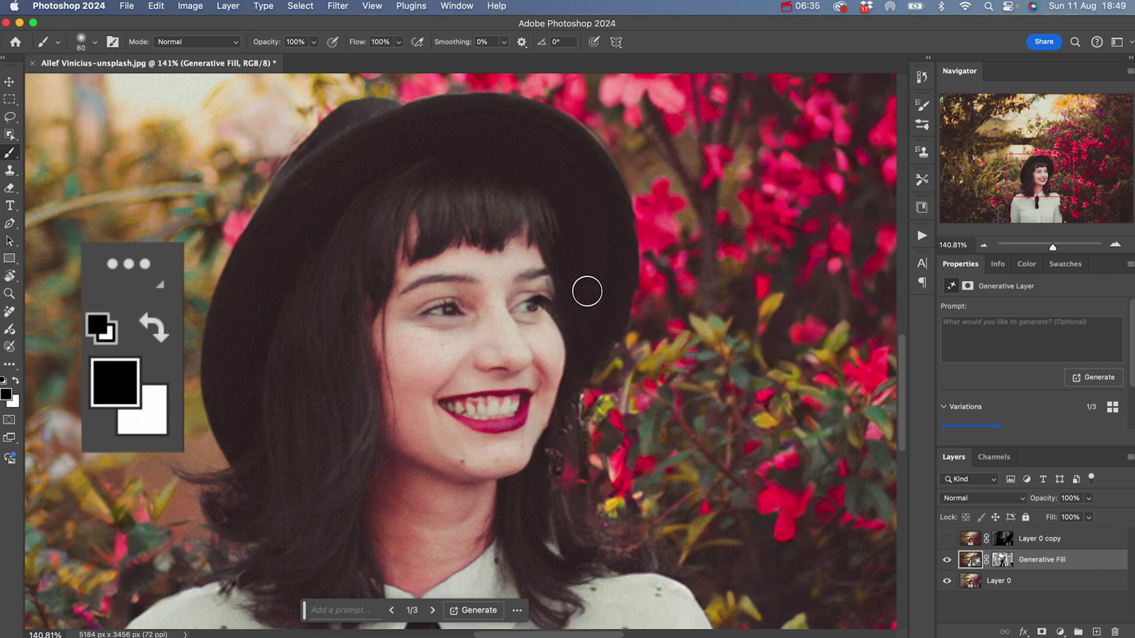
key("x")
key("x")
key("x")
key("x")
key("x")
key("x")
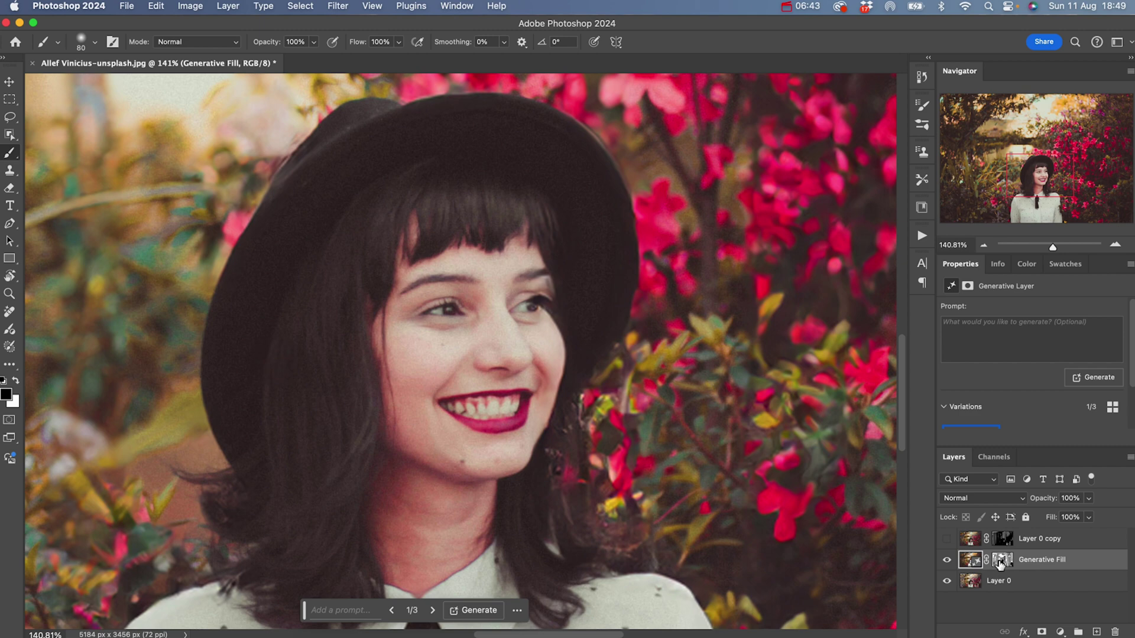
left_click(1000, 565)
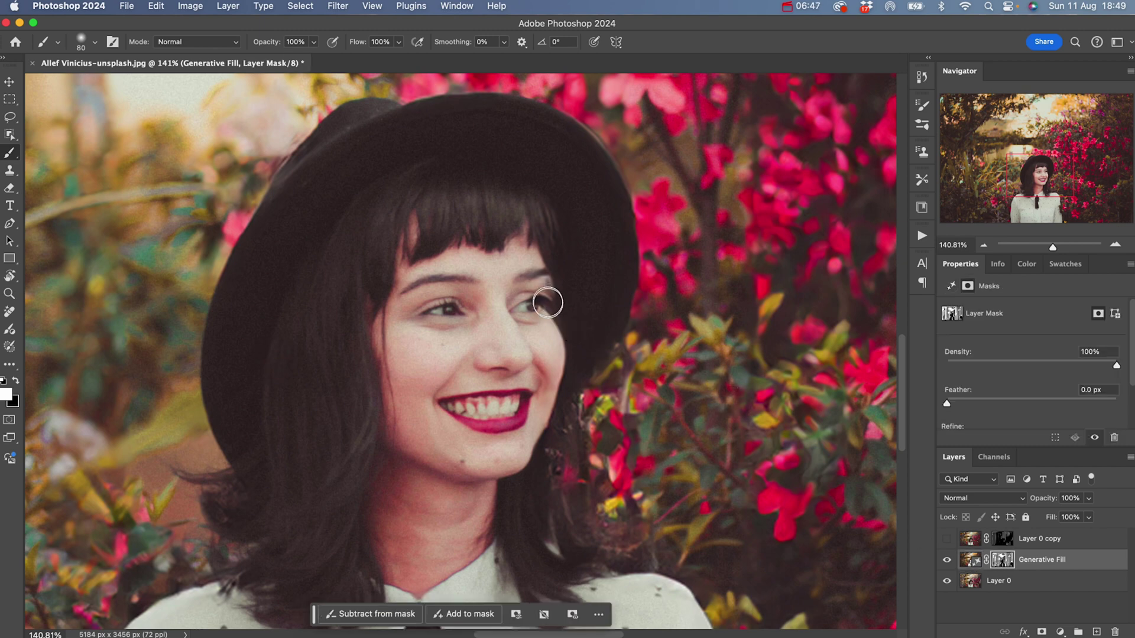
key("x")
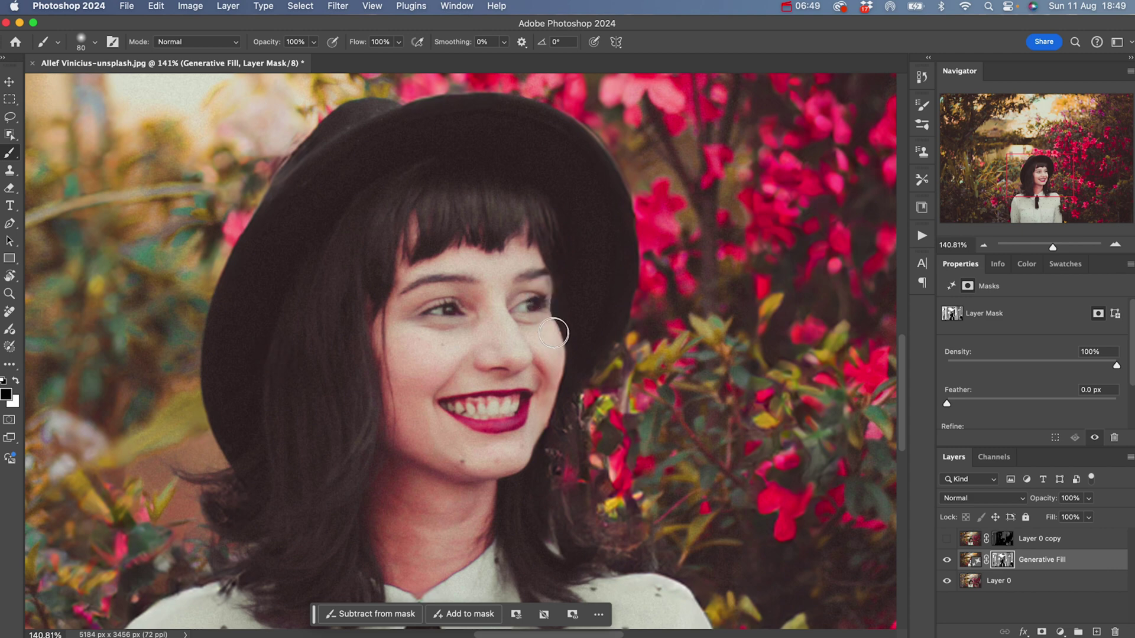